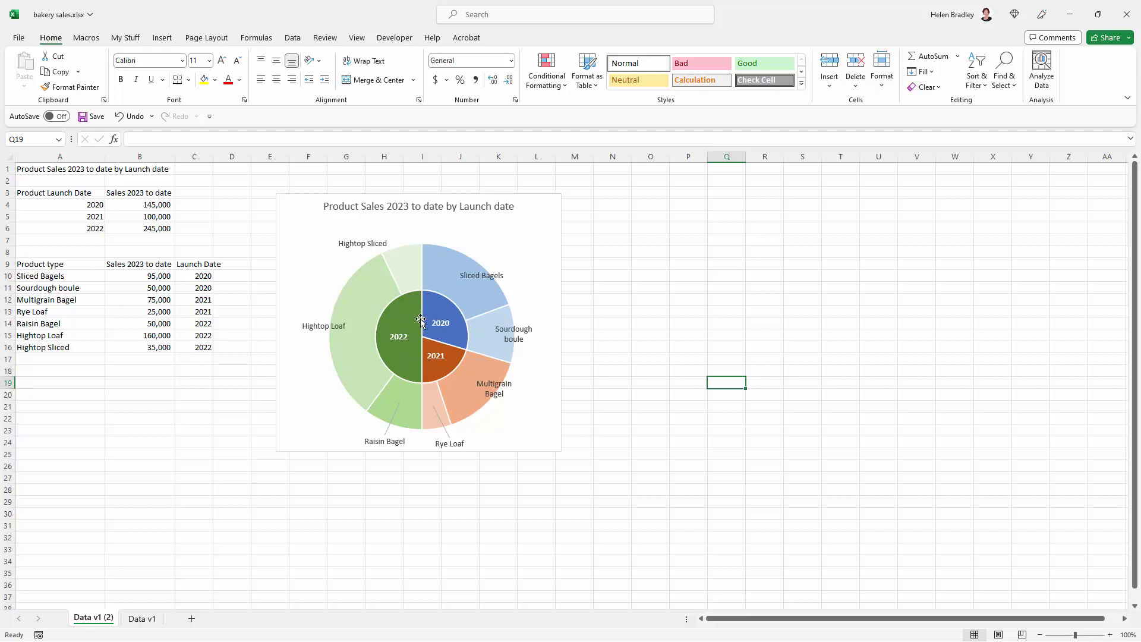
Step: Select the existing nested pie-in-doughnut sales chart on the sheet
mouse_move(446, 324)
click(315, 203)
Step: Delete the old chart and select the yearly sales totals in B4:B6
key(Delete)
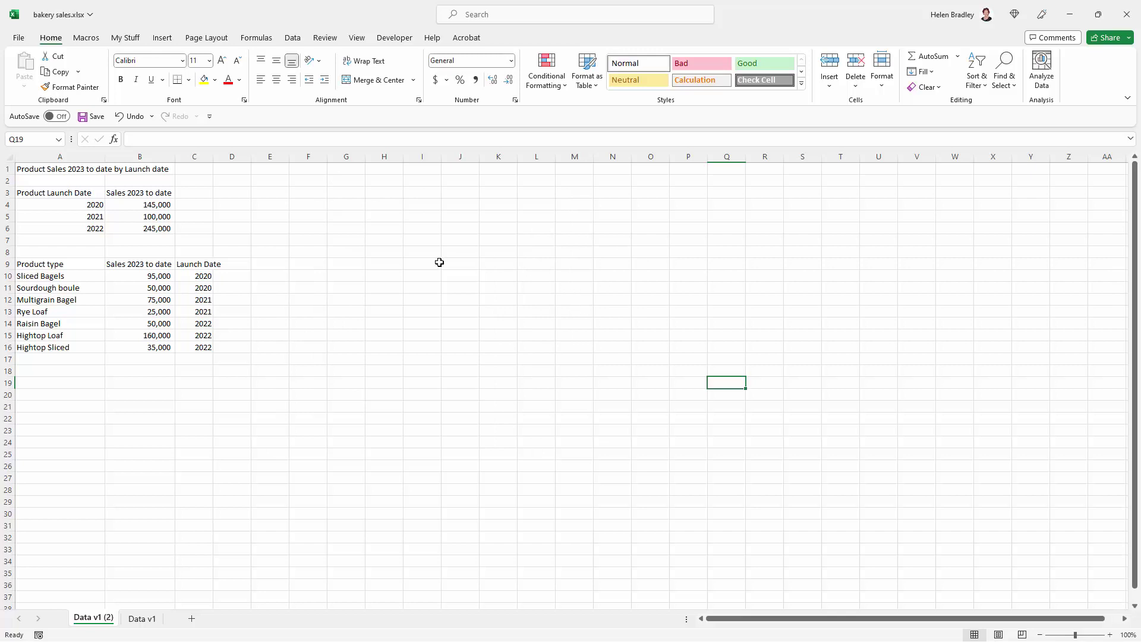
click(270, 336)
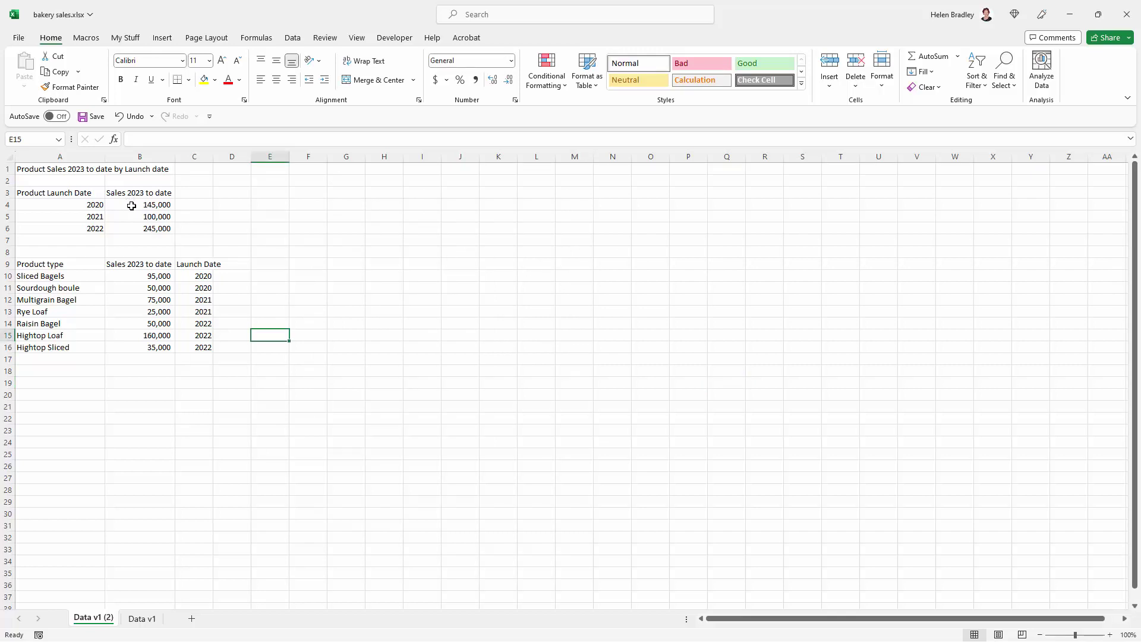
drag(132, 204, 129, 226)
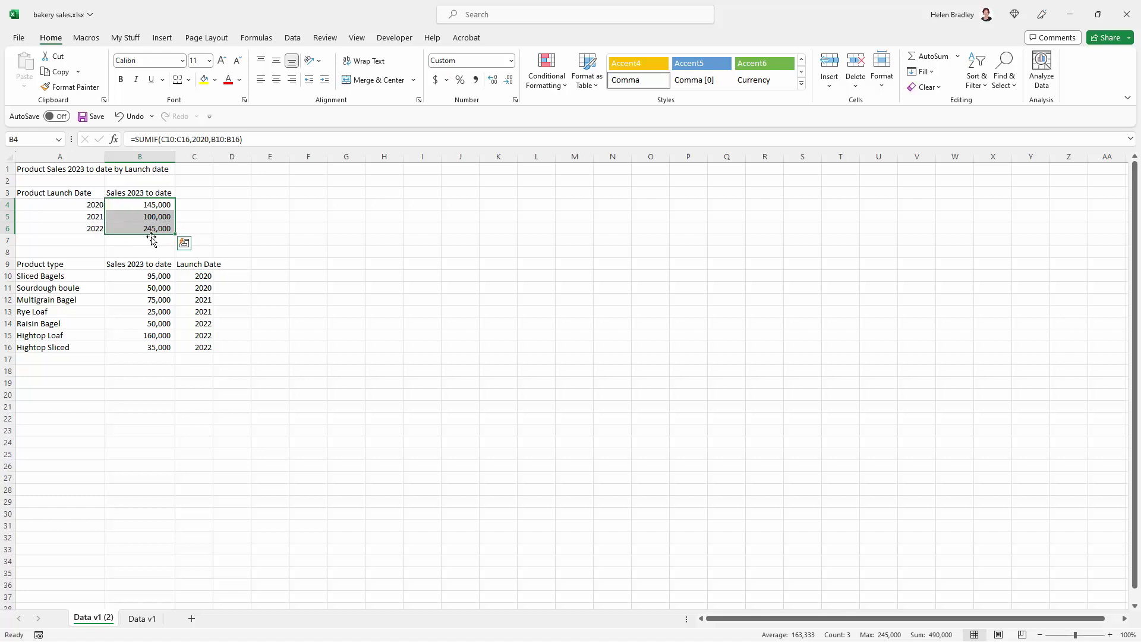
Step: Insert a doughnut chart of B4:B6 and delete its legend
click(162, 37)
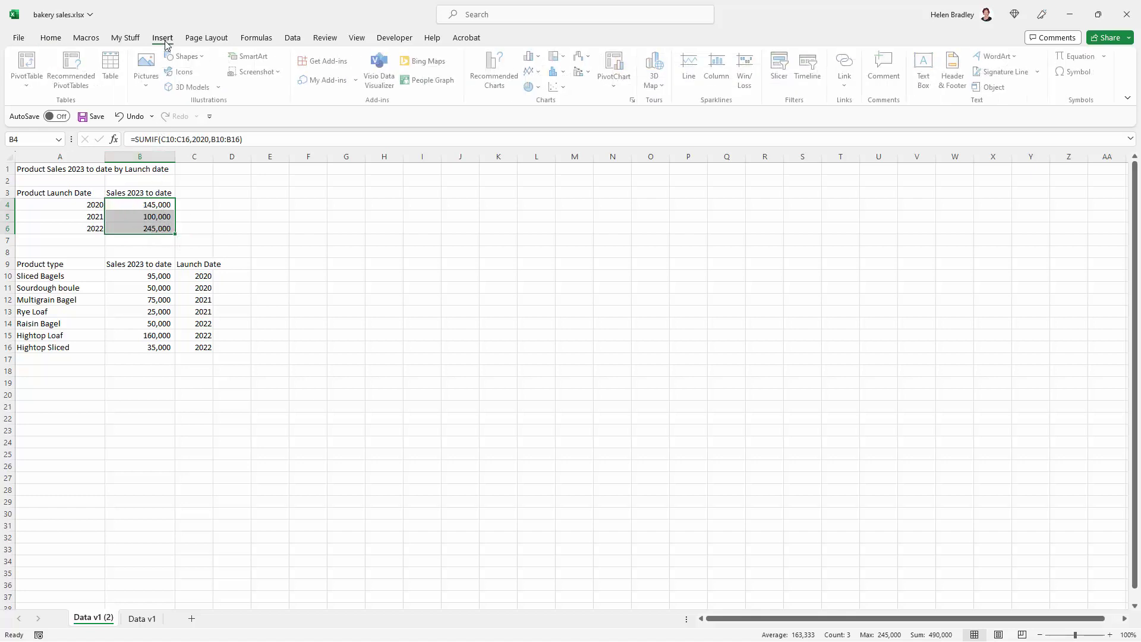
click(535, 89)
click(538, 244)
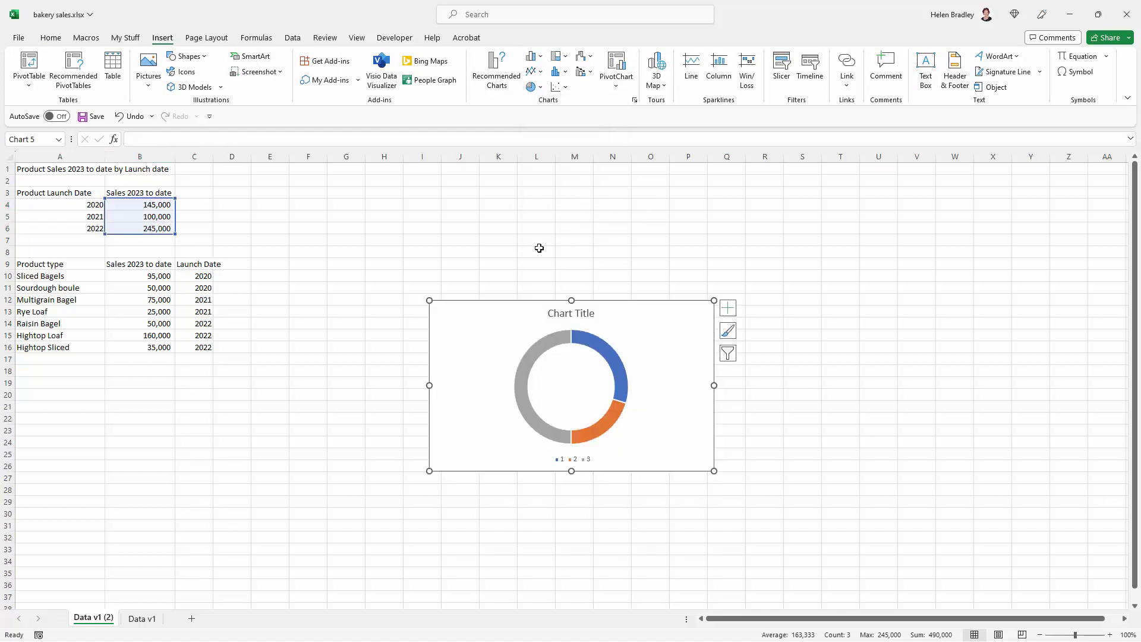
click(585, 460)
key(Delete)
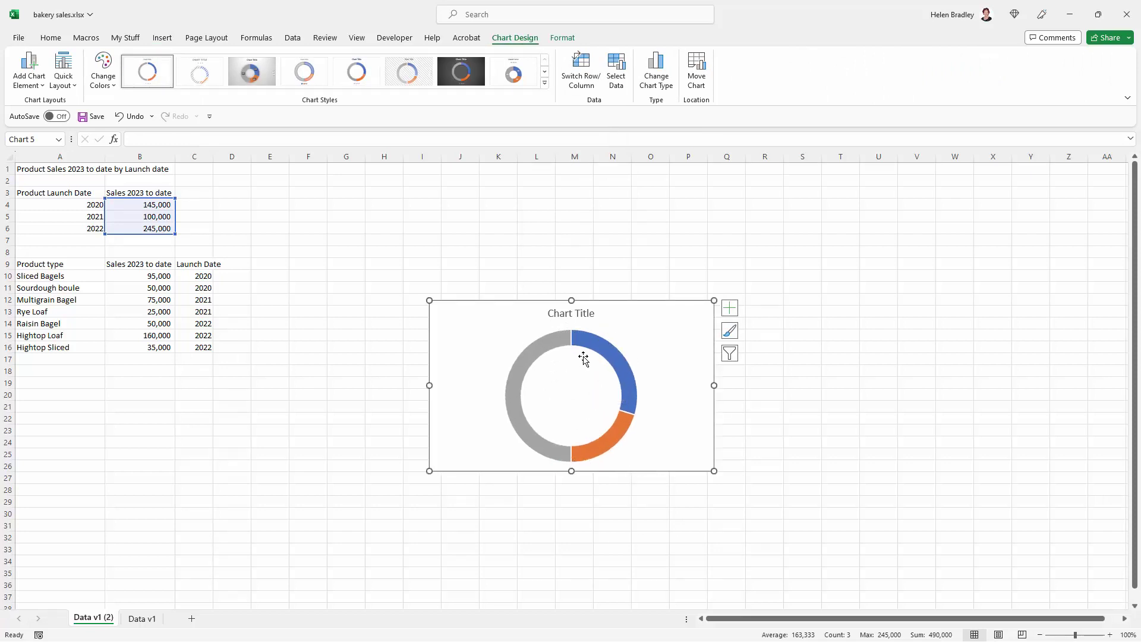
Step: Set the doughnut series' Doughnut Hole Size to nearly 0% in Format Data Series
click(619, 367)
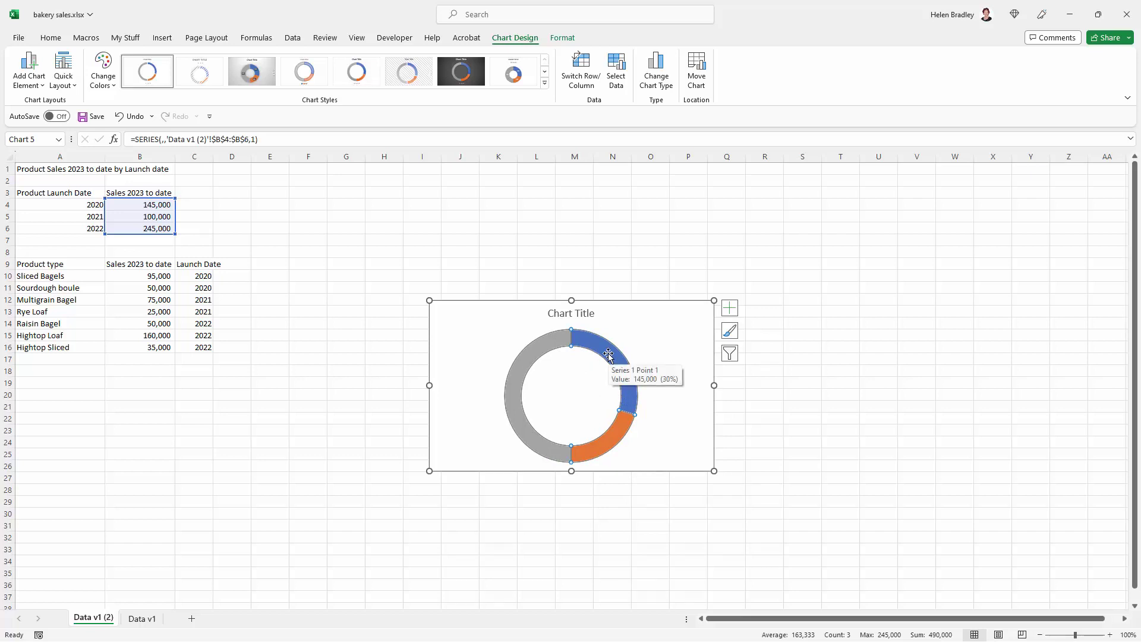
right_click(608, 355)
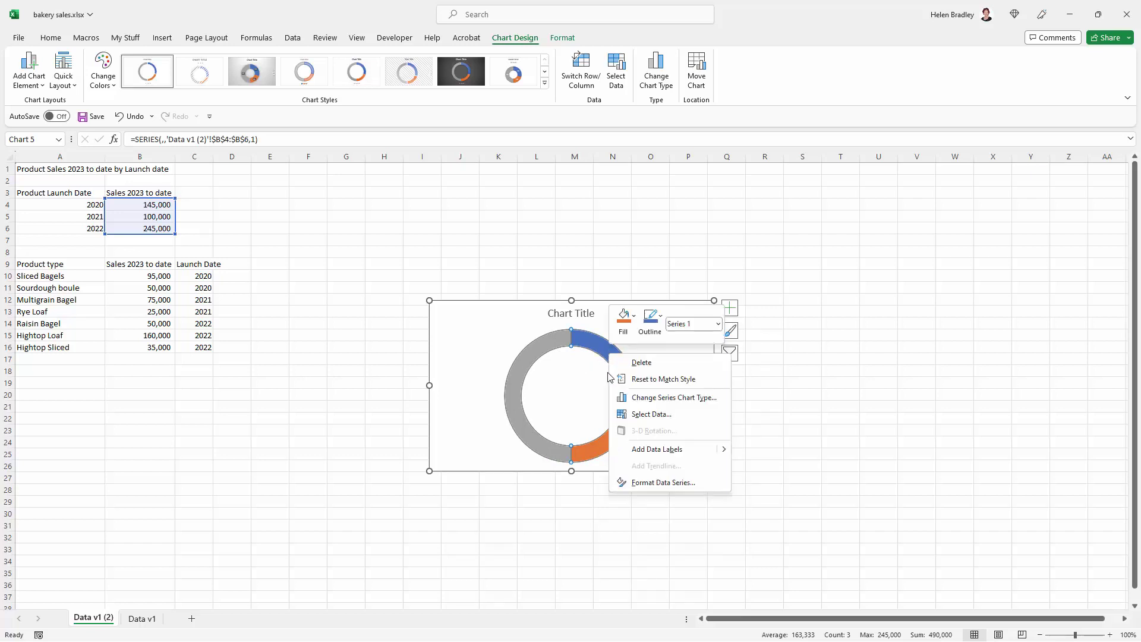
click(658, 482)
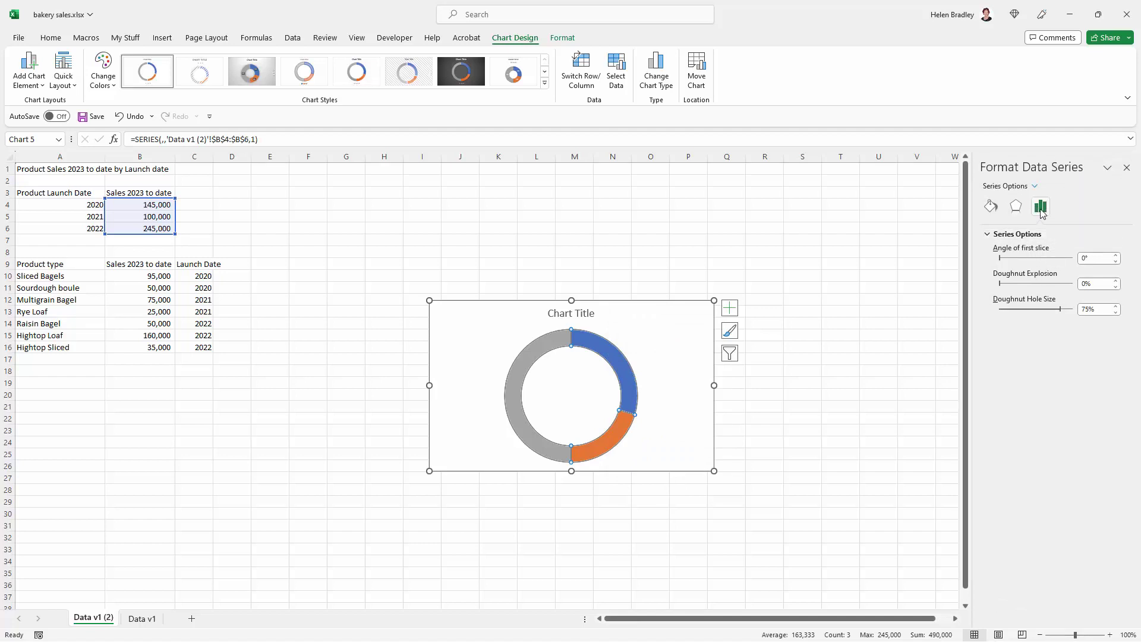
drag(1061, 308, 997, 315)
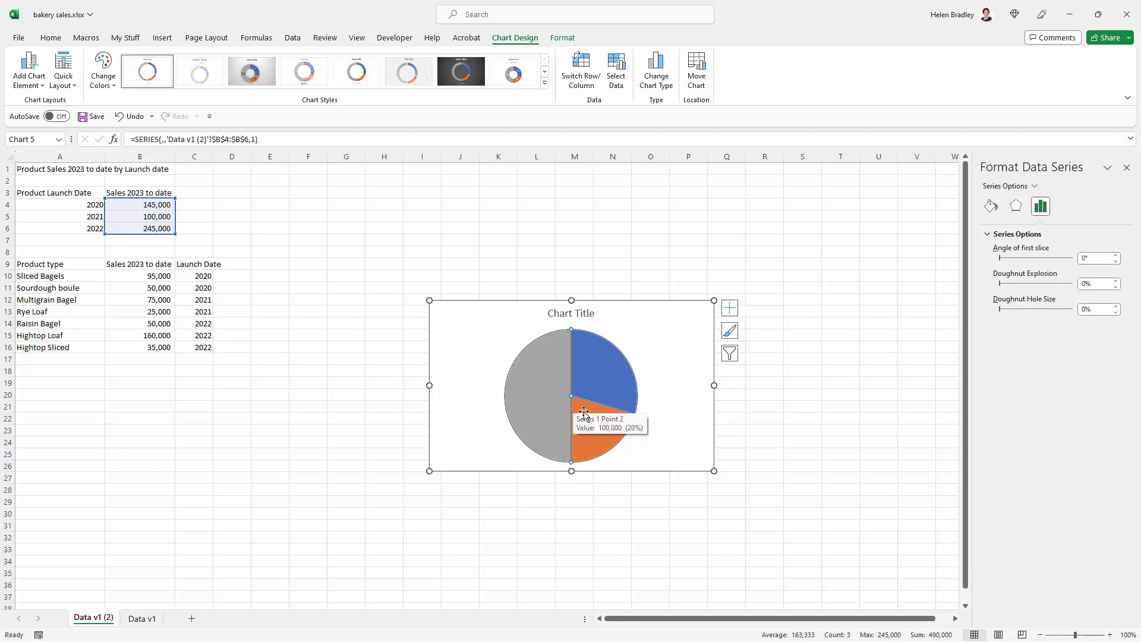
Step: Fill the 2021 slice darker orange and the 2022 slice dark green
click(992, 206)
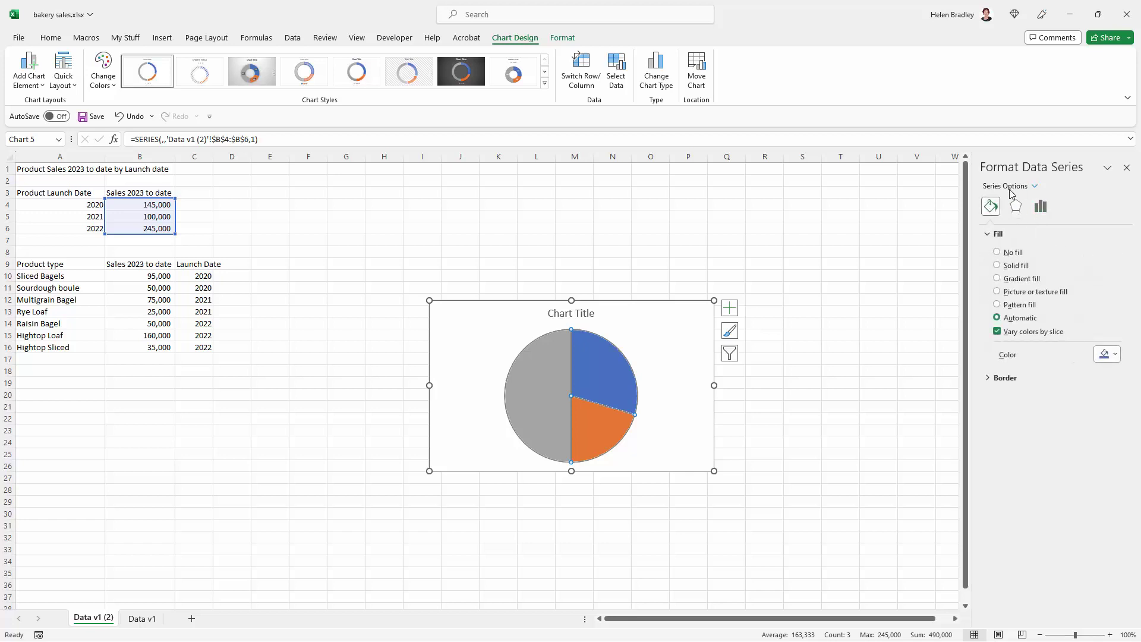
click(602, 375)
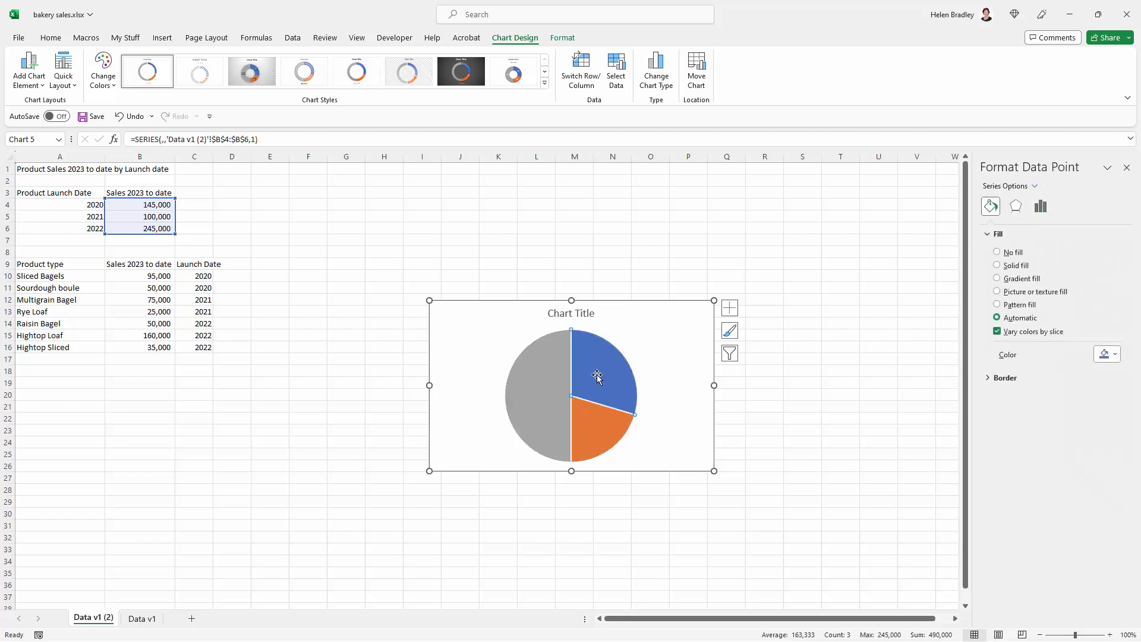
click(594, 432)
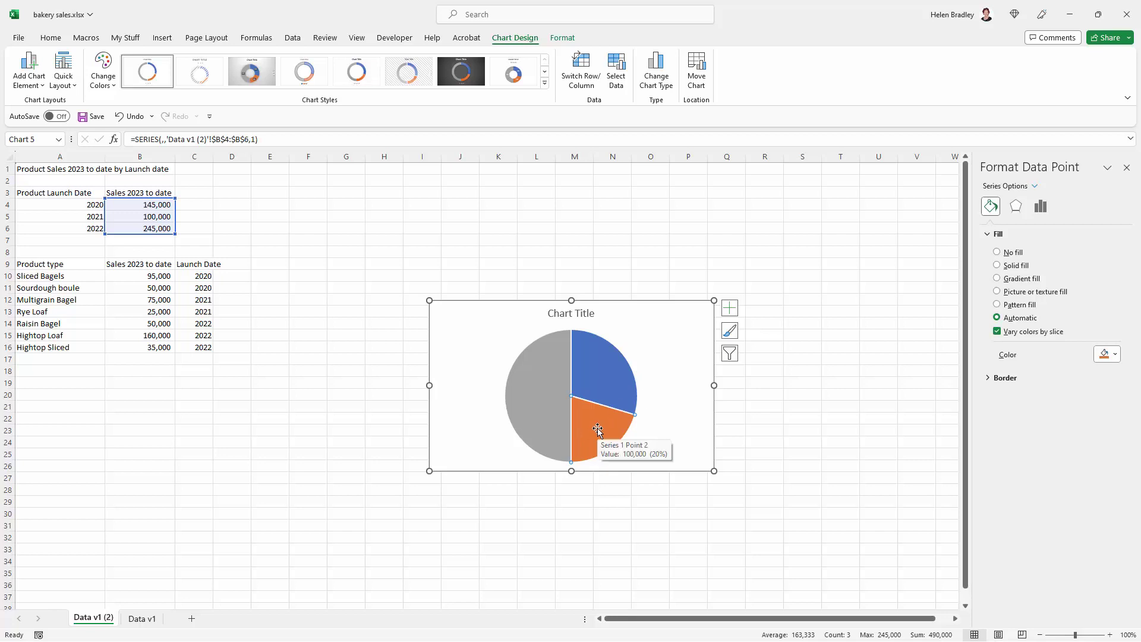
mouse_move(588, 356)
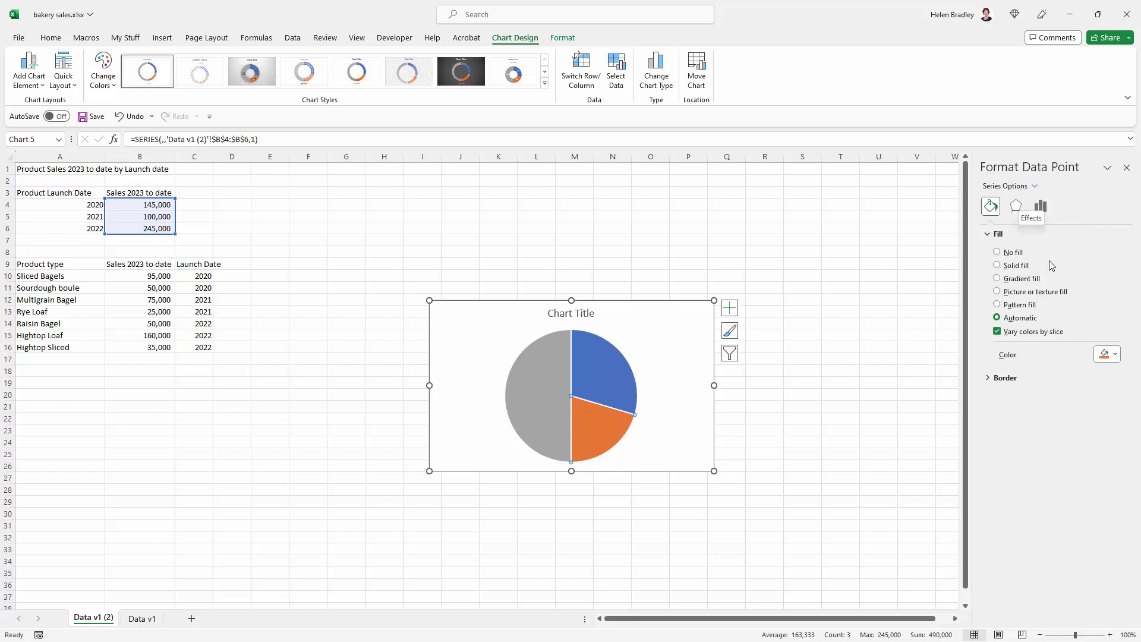
click(1109, 355)
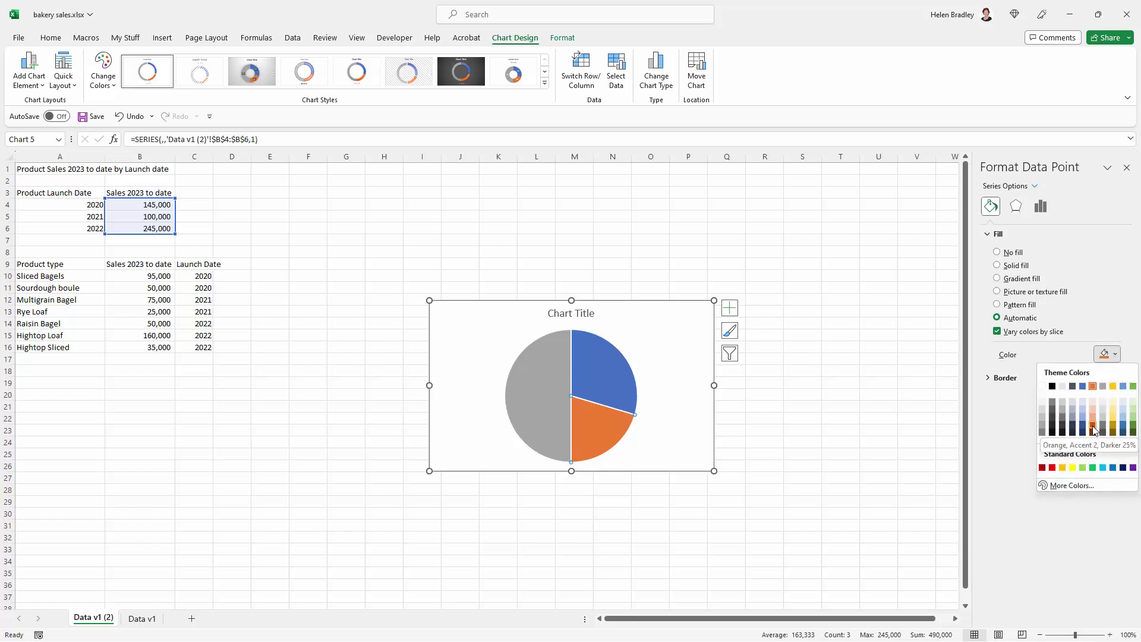
click(1094, 427)
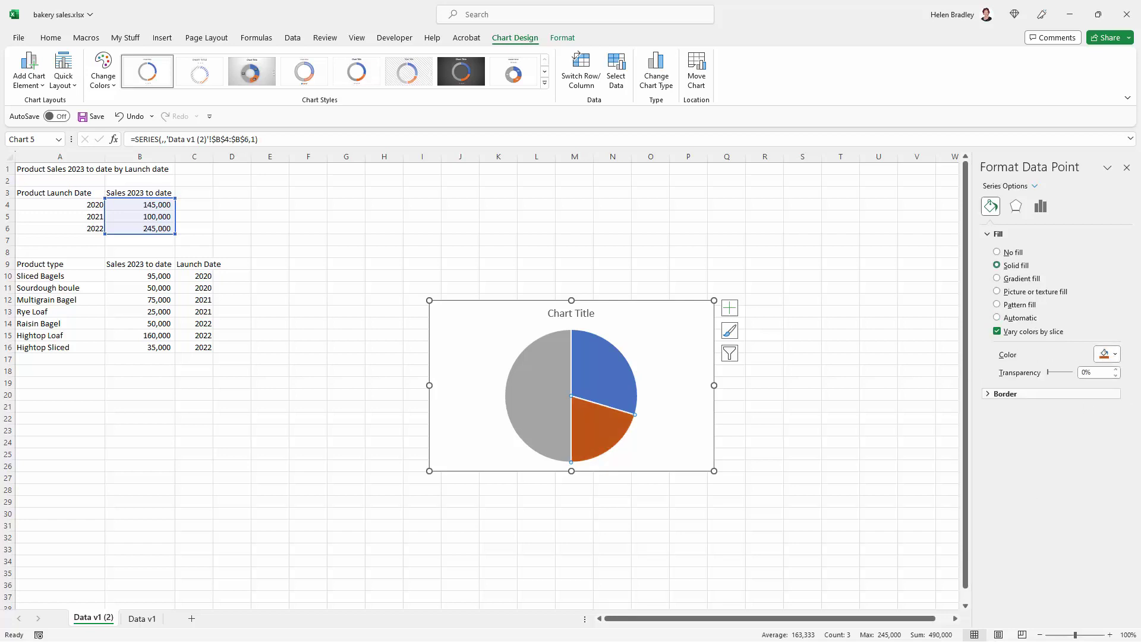
click(542, 385)
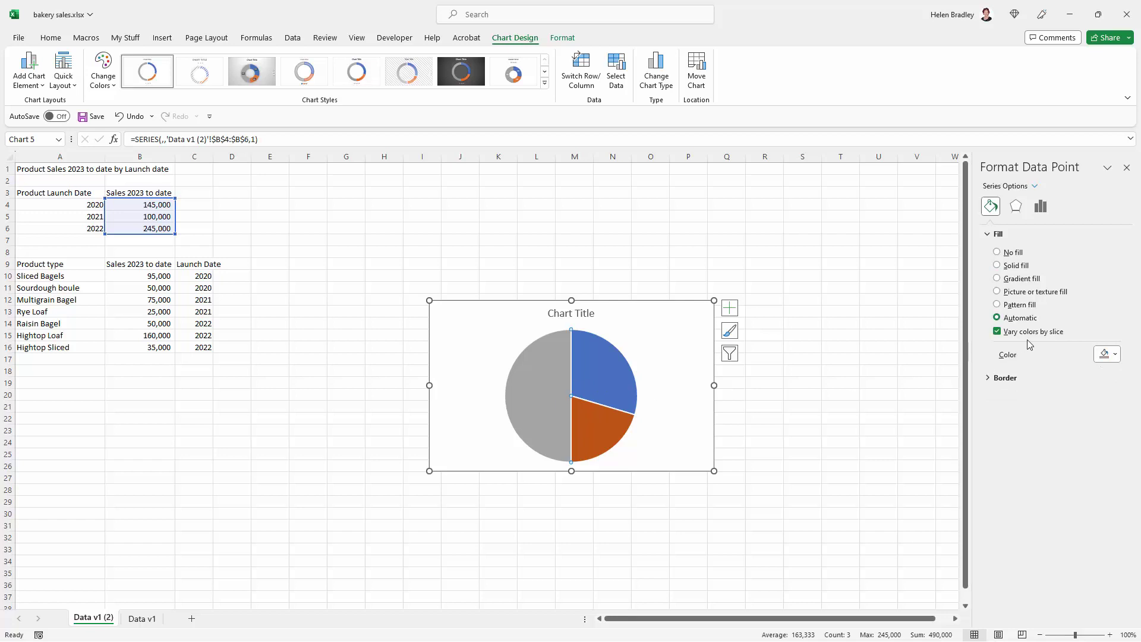
click(1116, 355)
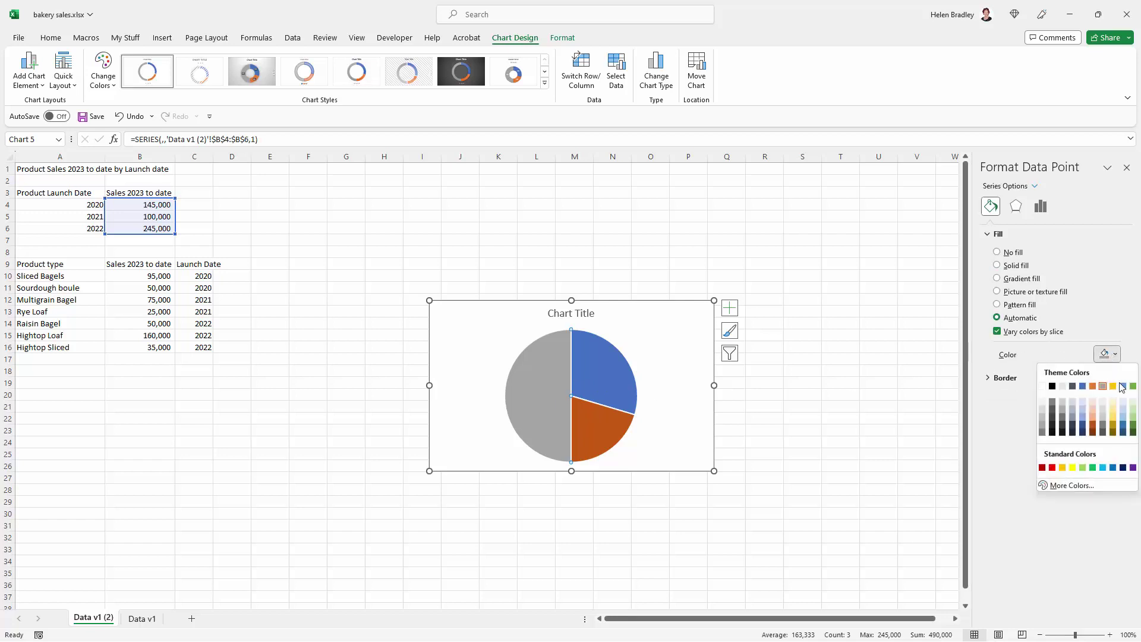
click(1133, 427)
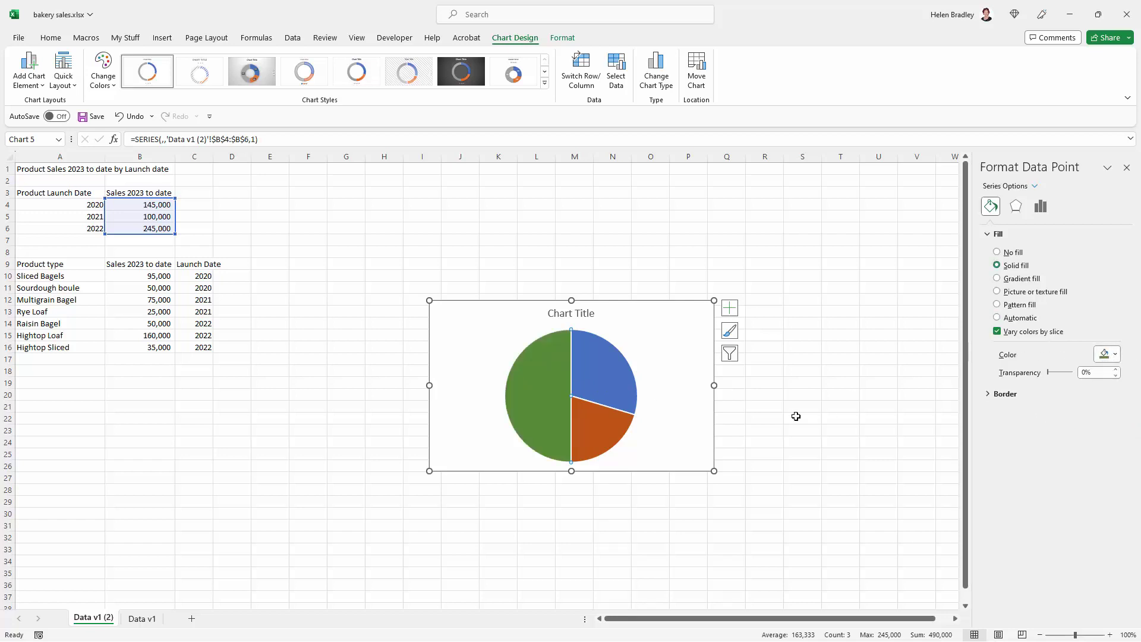
Step: Enlarge the chart upward and left, and shrink the plot area to make the pie smaller
click(489, 363)
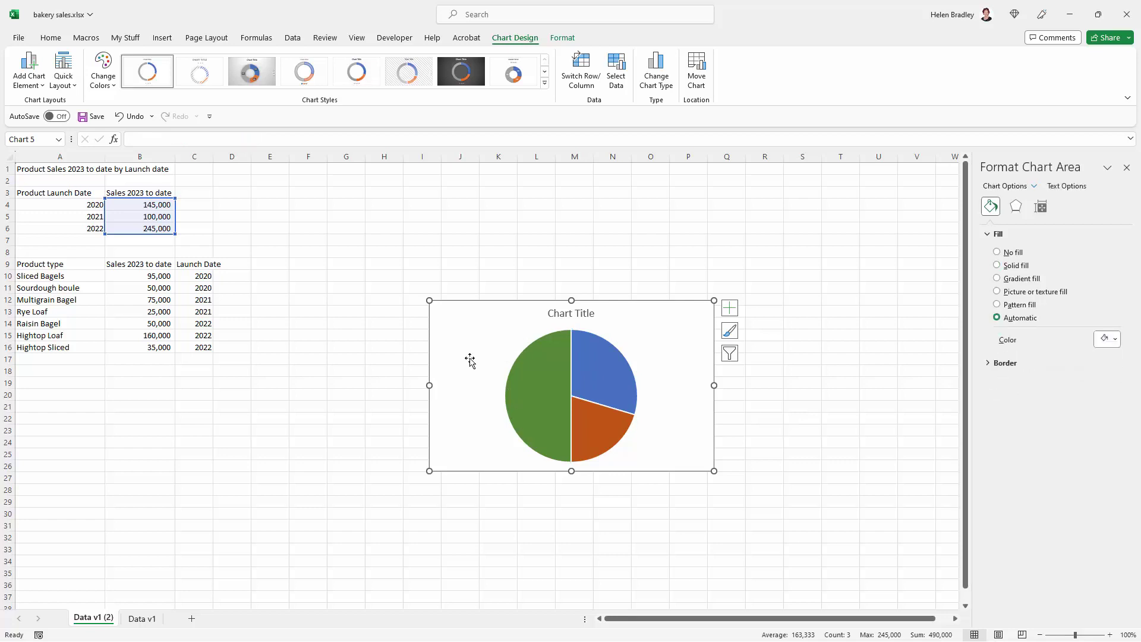
drag(429, 301, 375, 178)
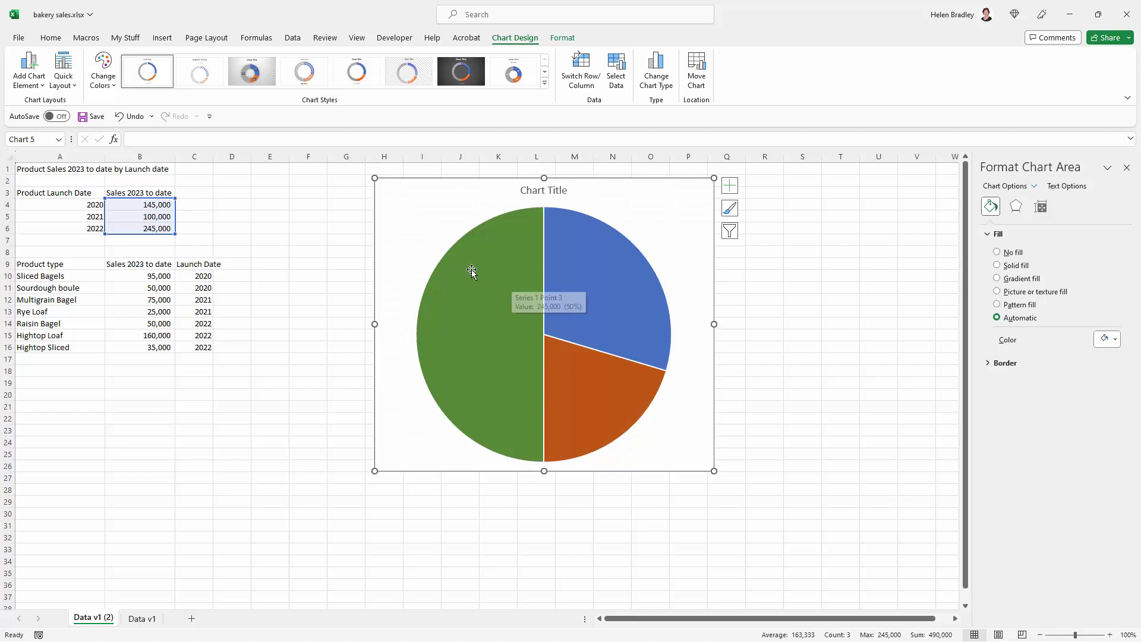
click(494, 273)
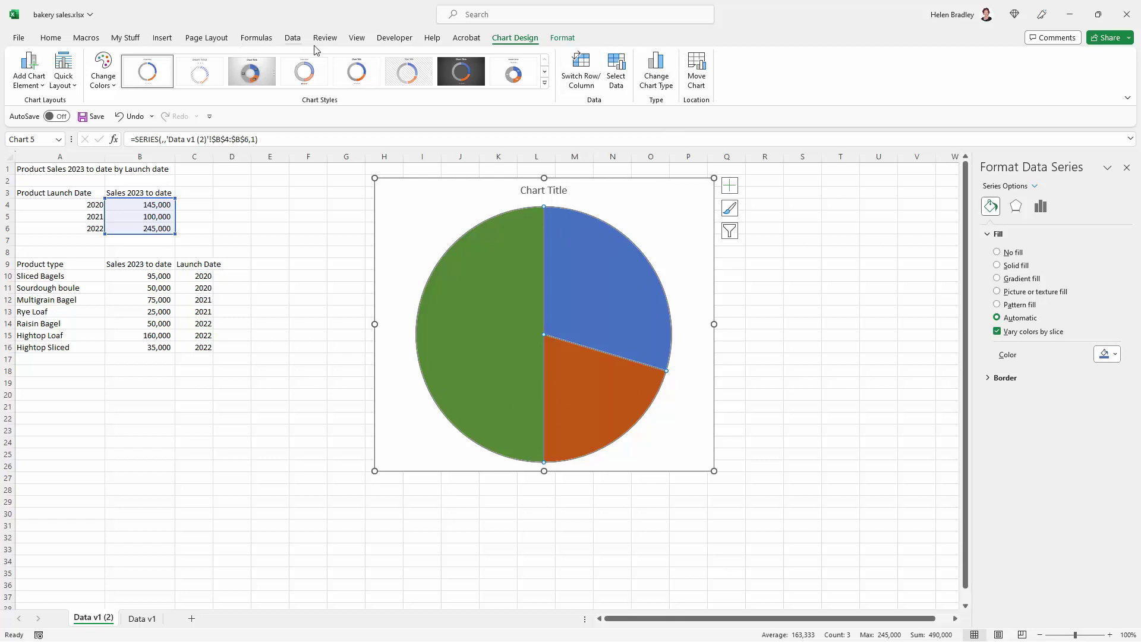
click(553, 45)
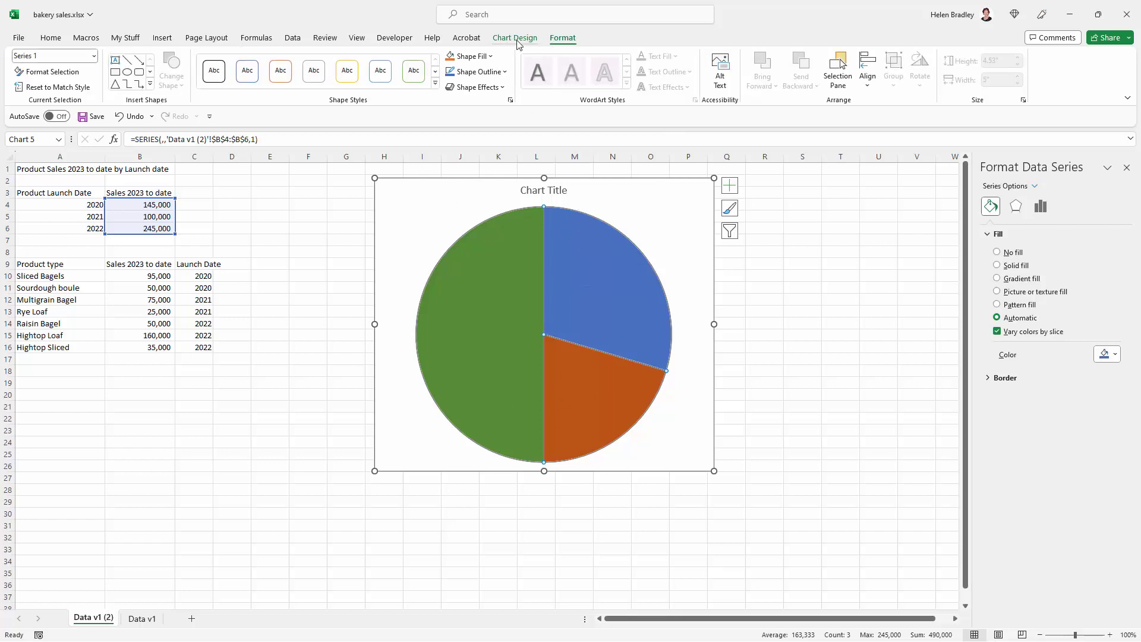
click(93, 56)
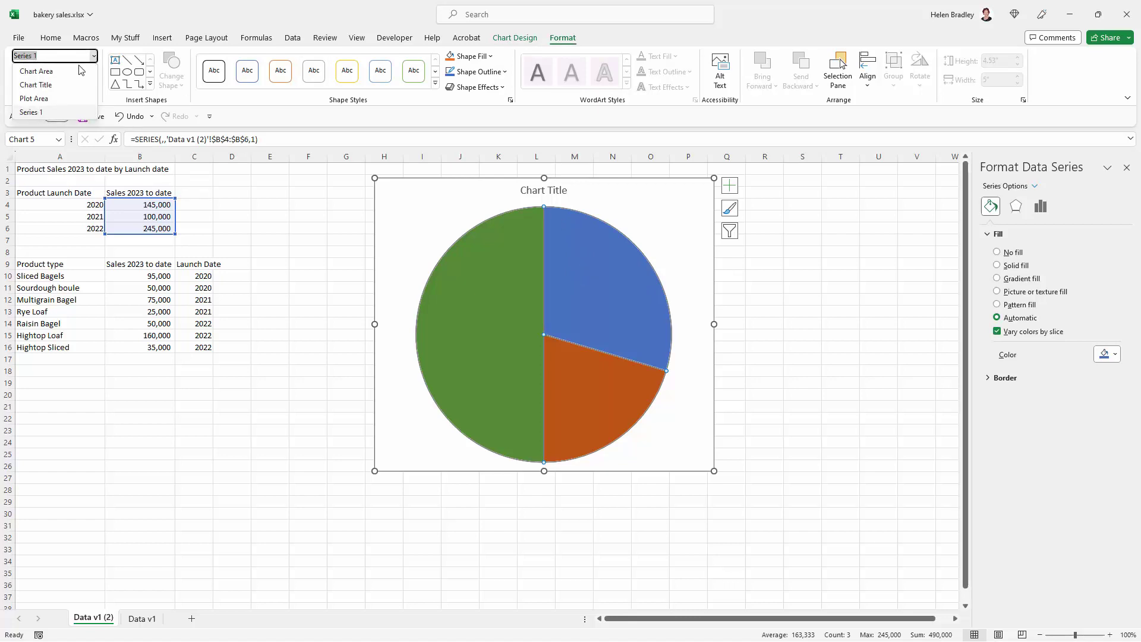
click(42, 99)
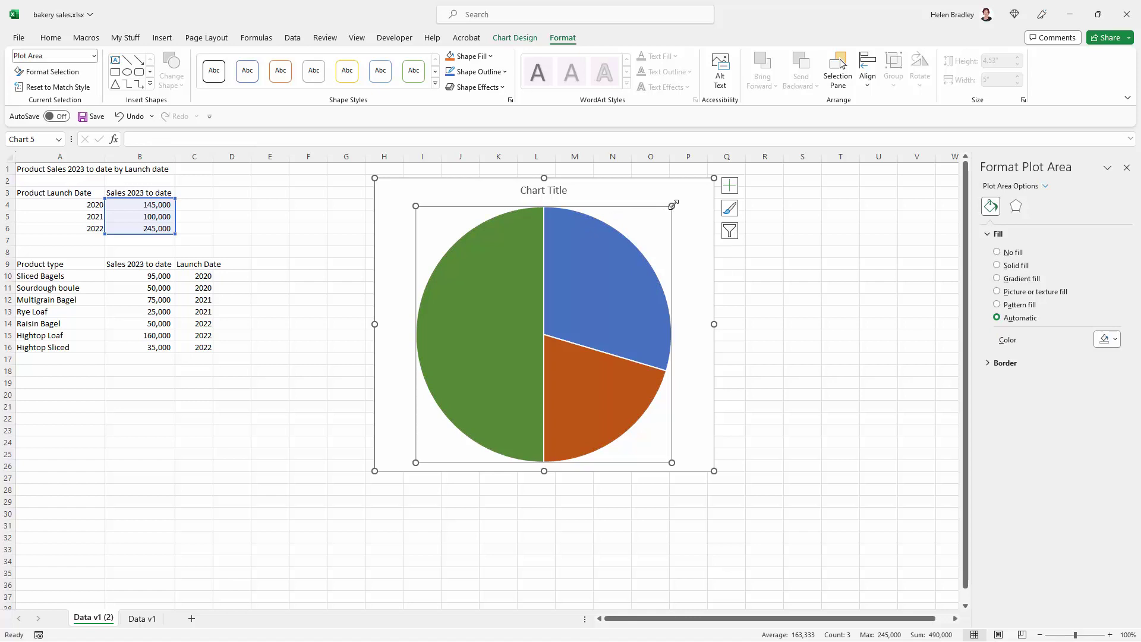
drag(672, 206, 619, 280)
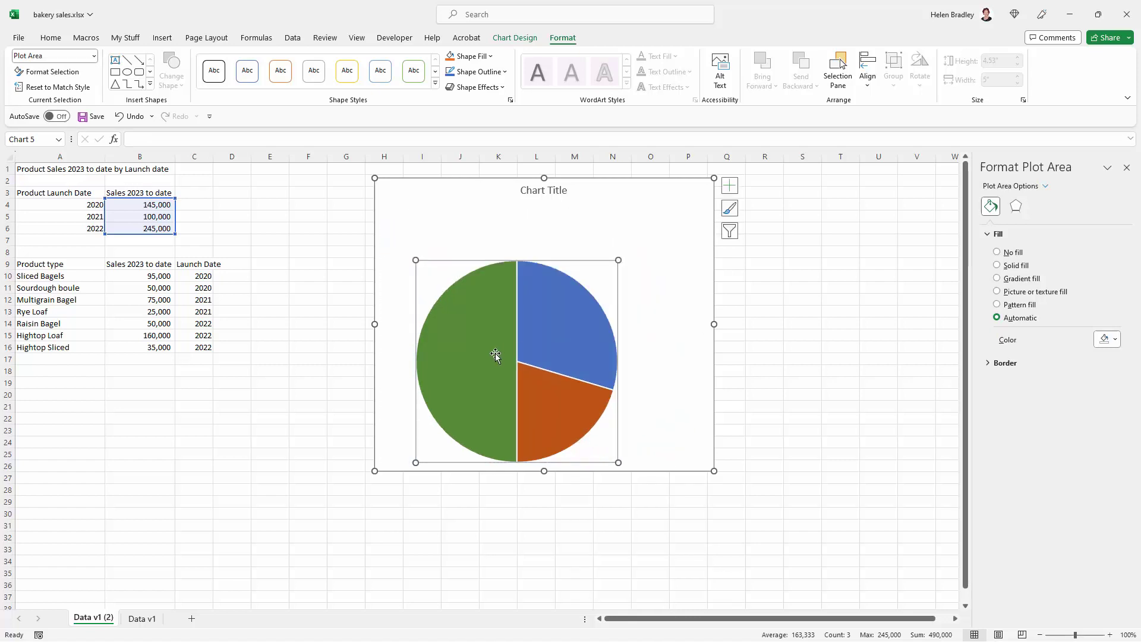
Step: Move the plot area right and up to centre the pie in the chart
click(535, 335)
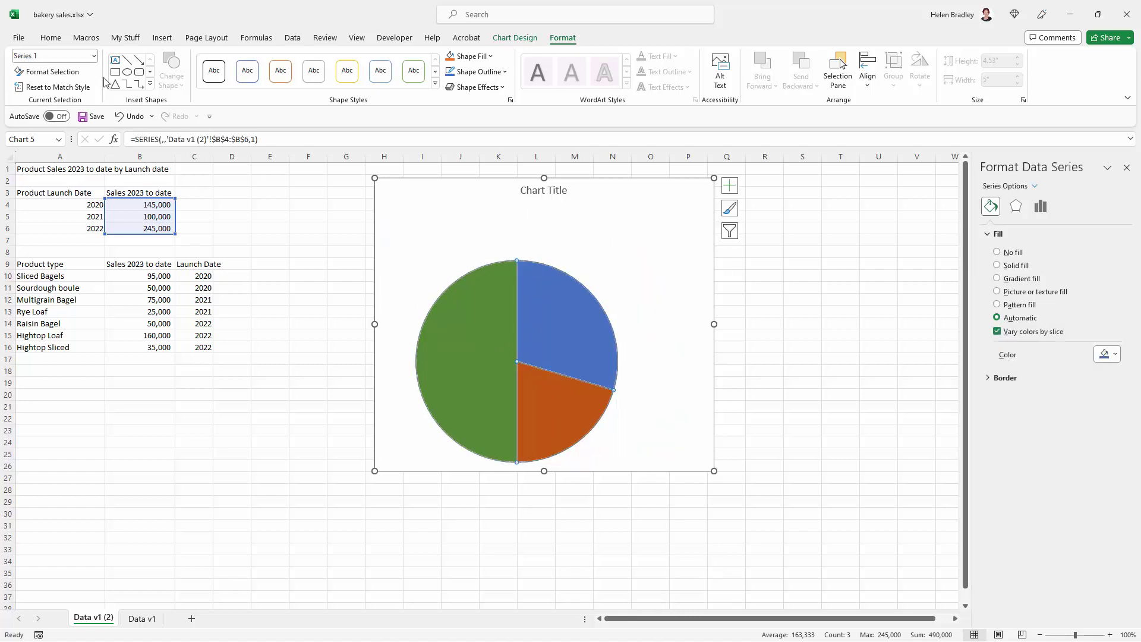
click(94, 55)
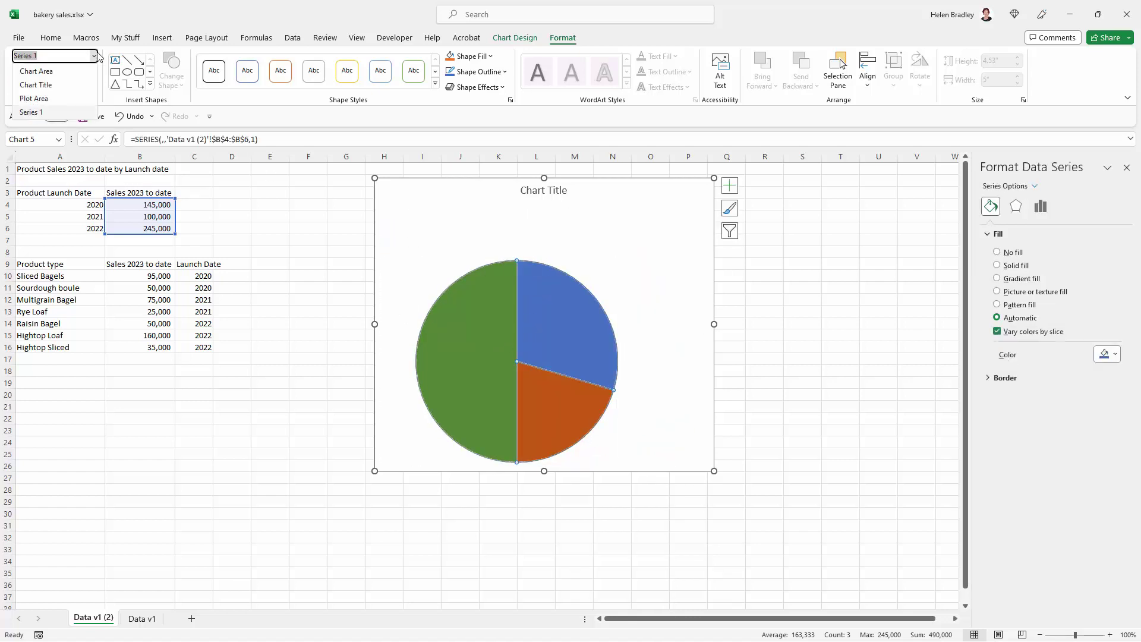
click(66, 99)
drag(448, 258, 490, 234)
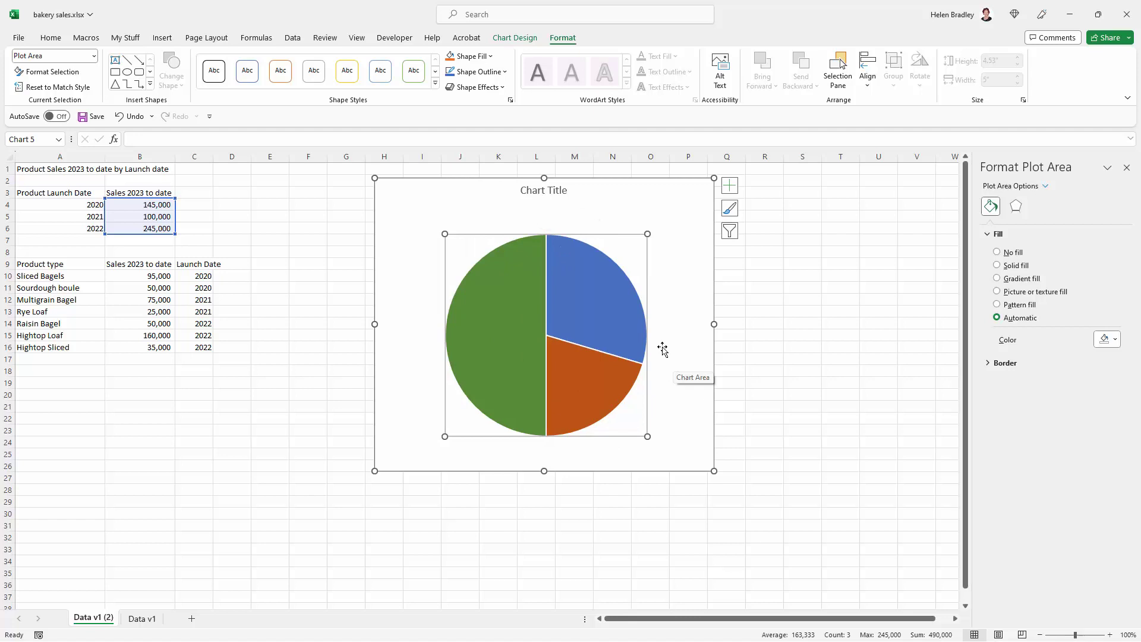
Step: Add a second series with values B10:B16 via Select Data to form the outer ring
click(517, 283)
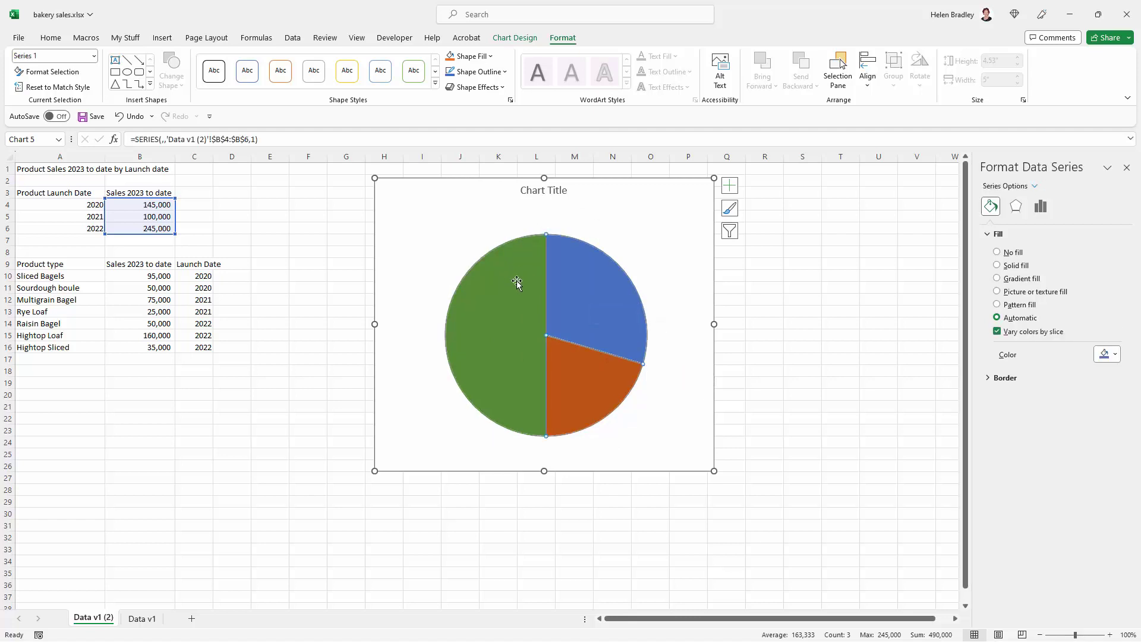
click(532, 301)
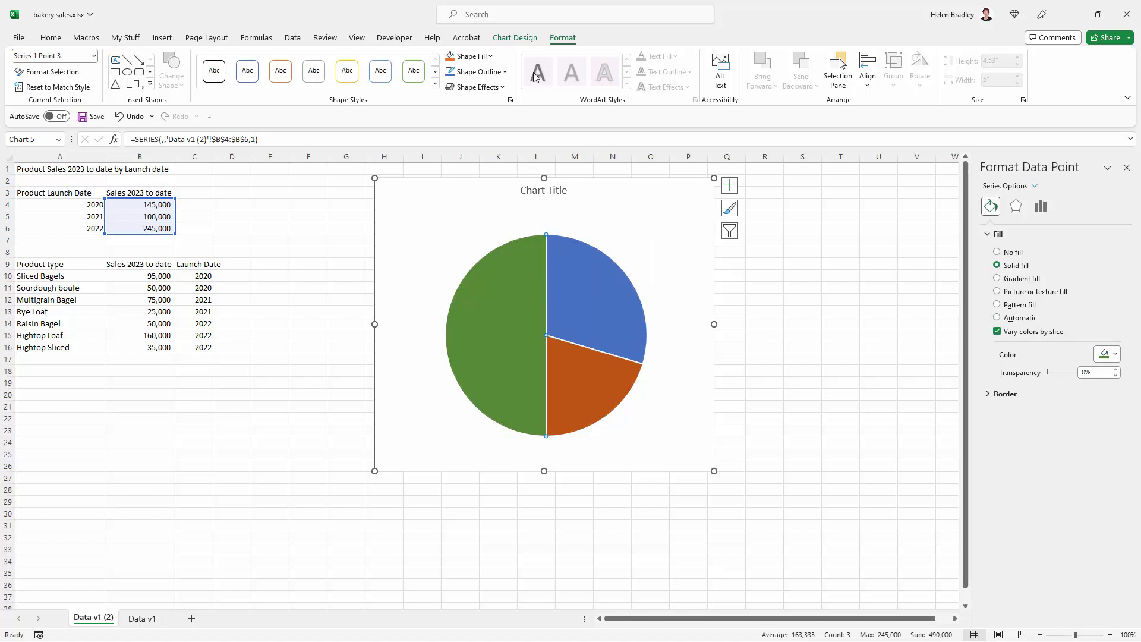
click(515, 37)
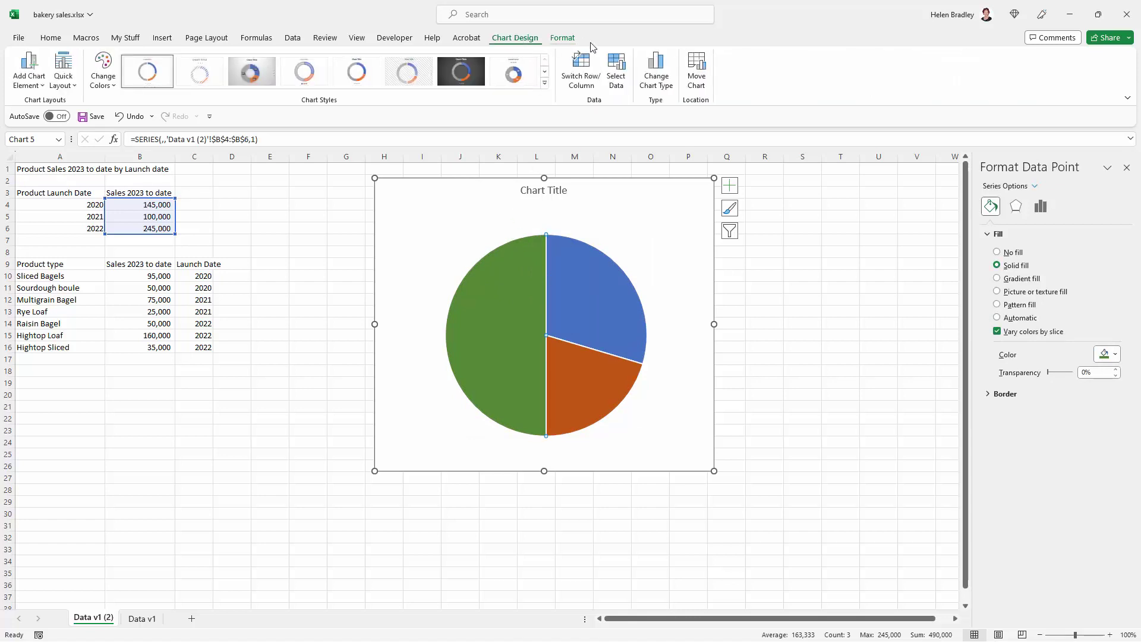
click(618, 70)
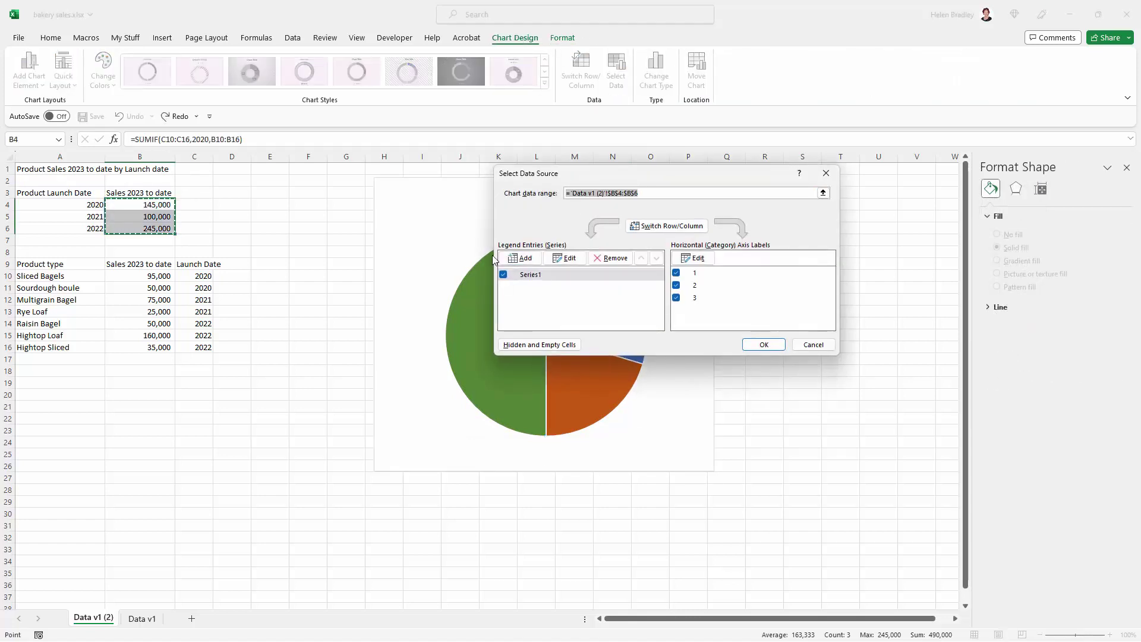
click(523, 260)
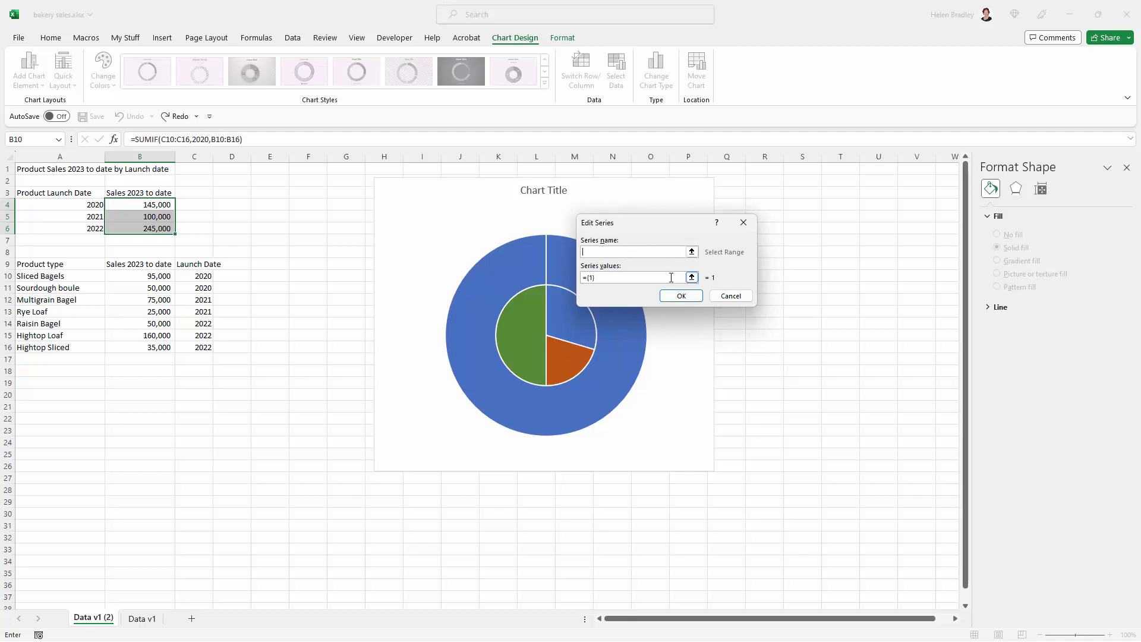
drag(671, 277, 575, 281)
drag(138, 276, 138, 347)
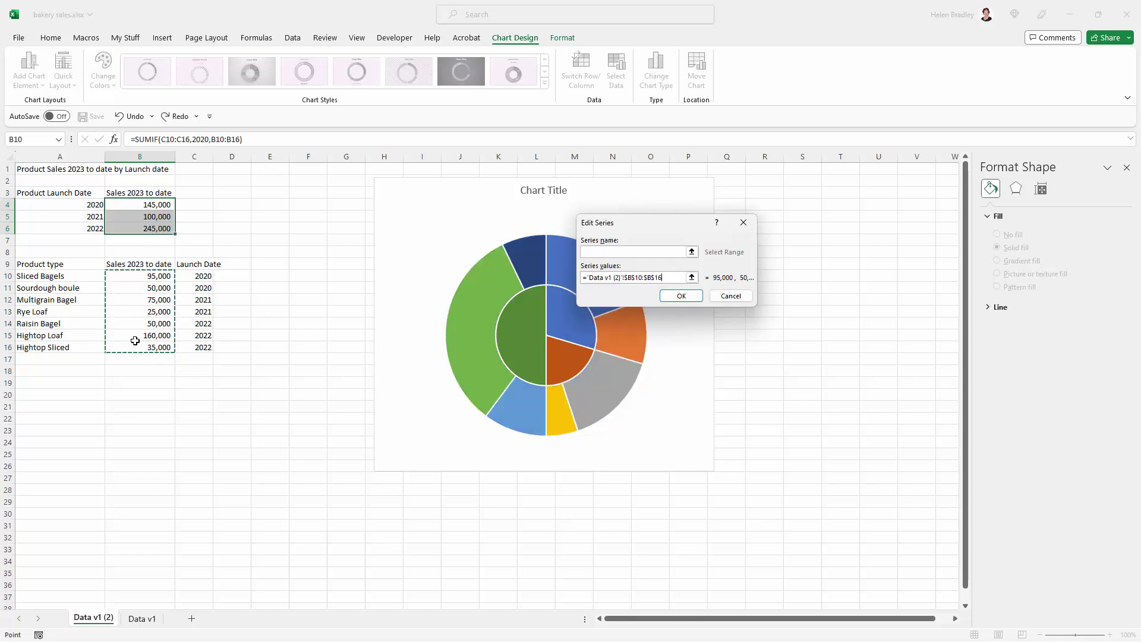
click(684, 297)
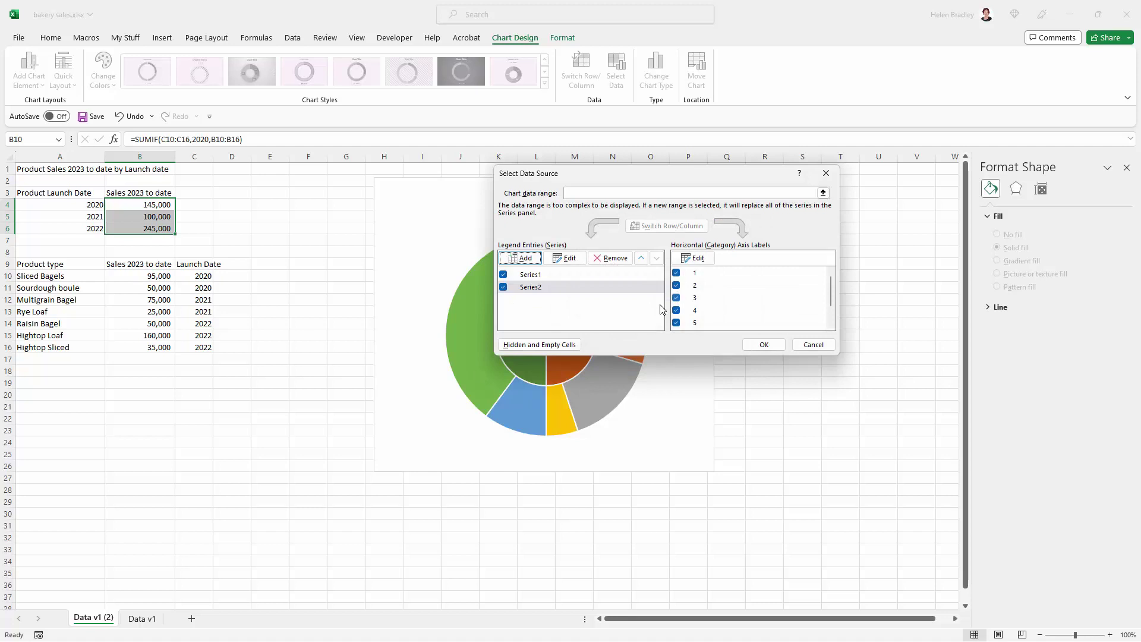
click(764, 346)
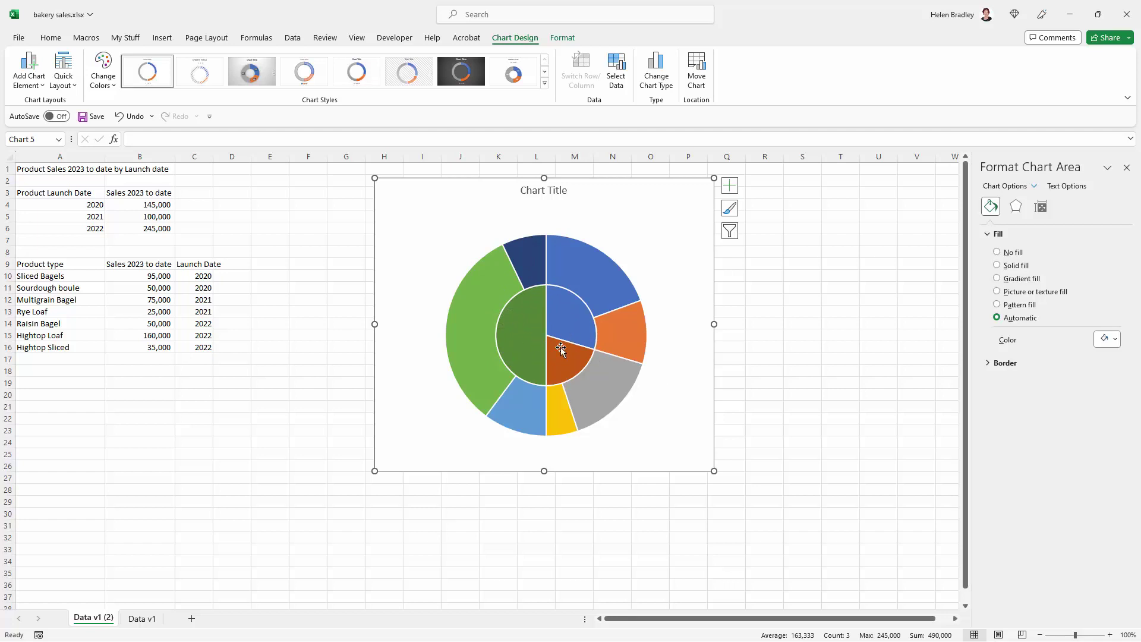
click(613, 61)
click(587, 280)
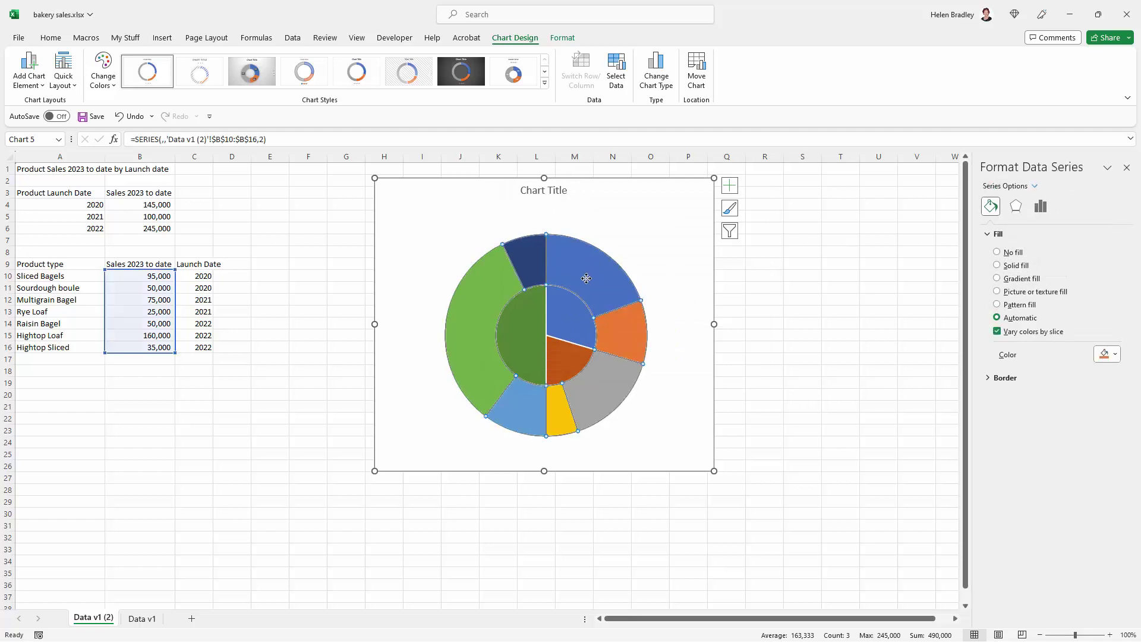
click(586, 275)
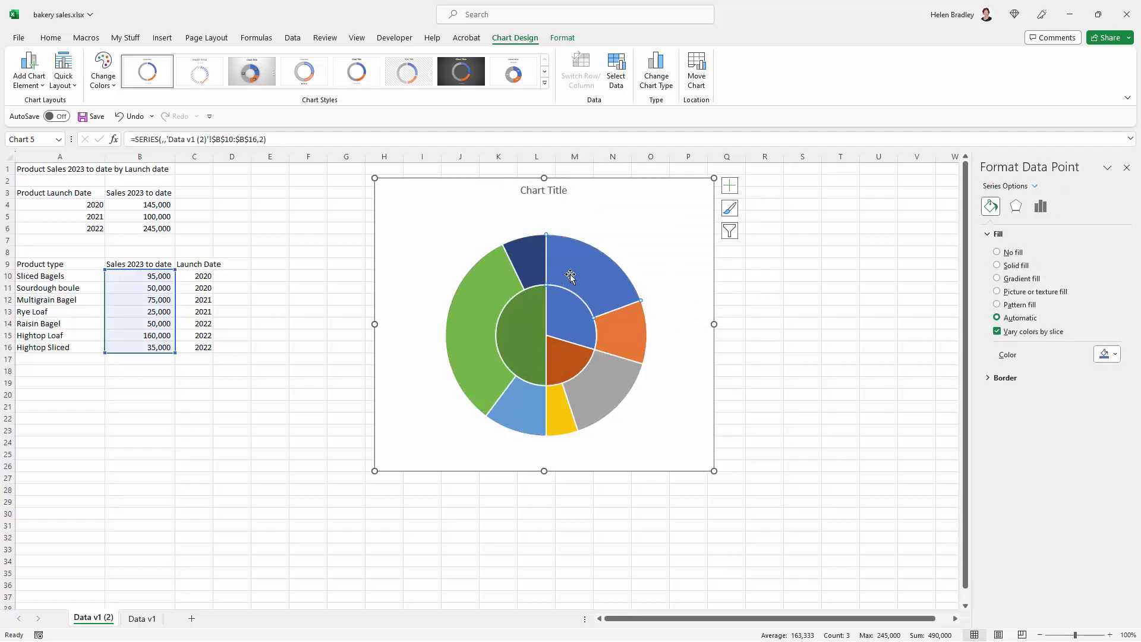
click(568, 344)
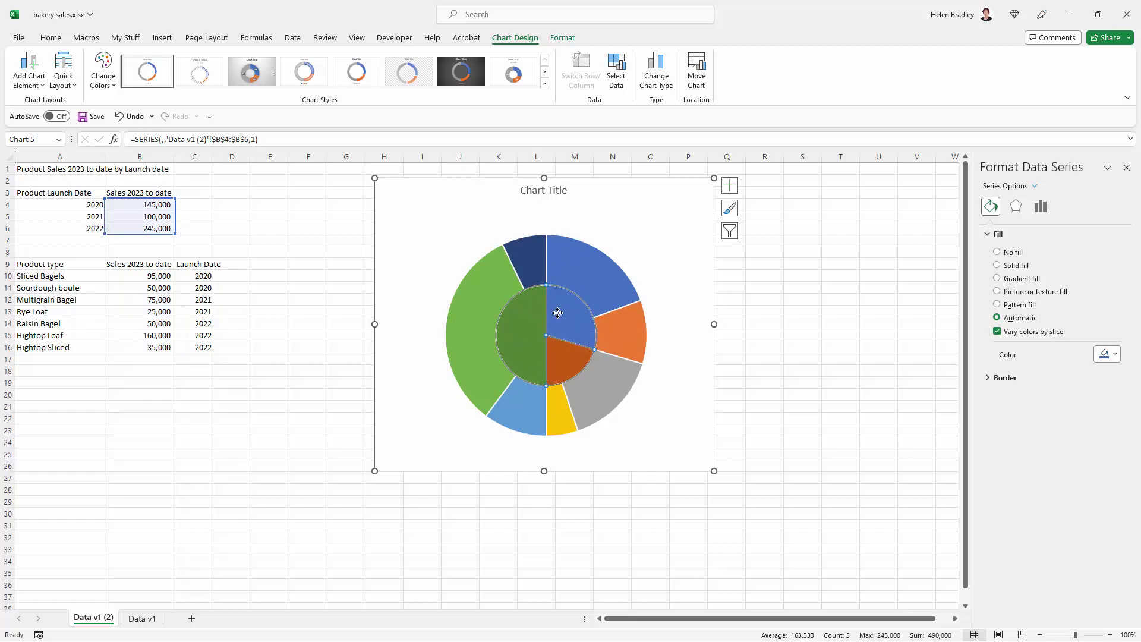
click(557, 313)
click(569, 363)
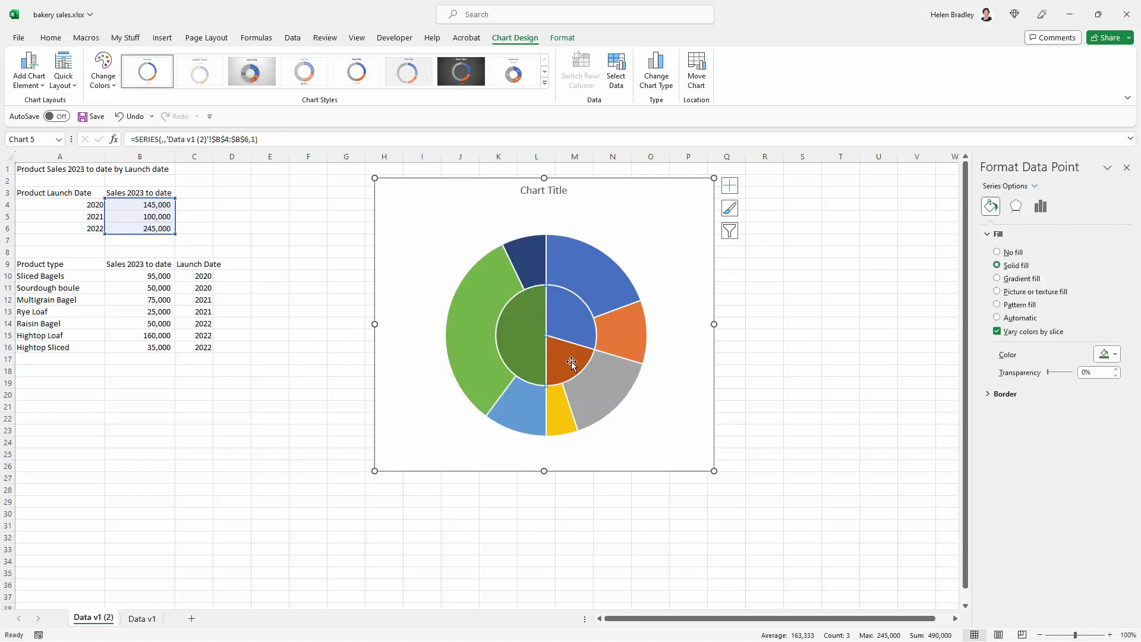
click(602, 270)
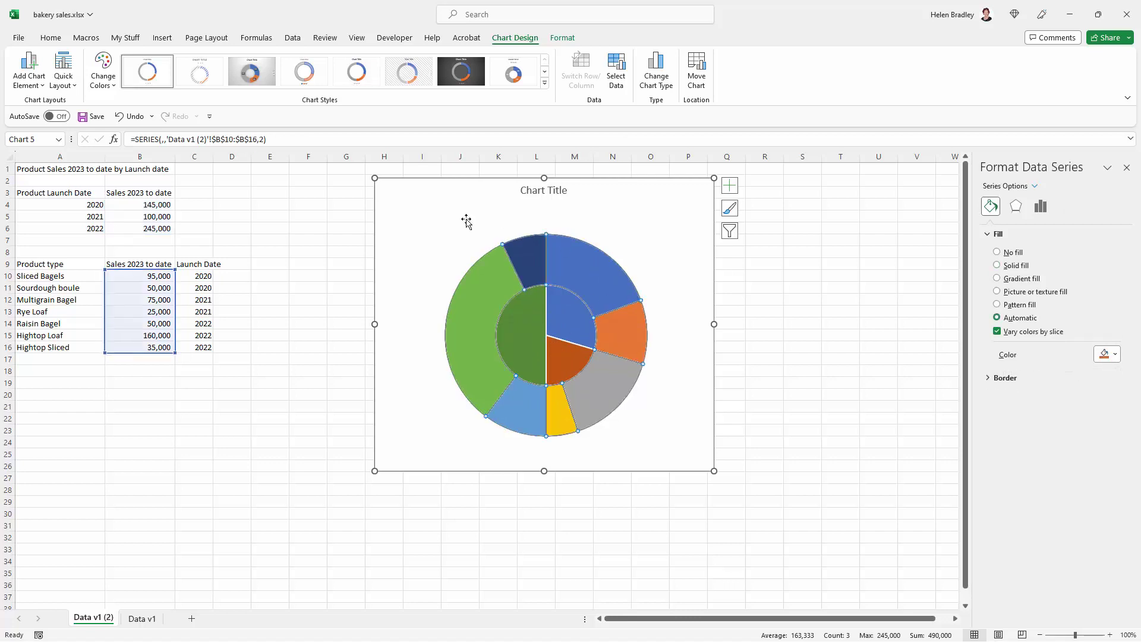
click(569, 265)
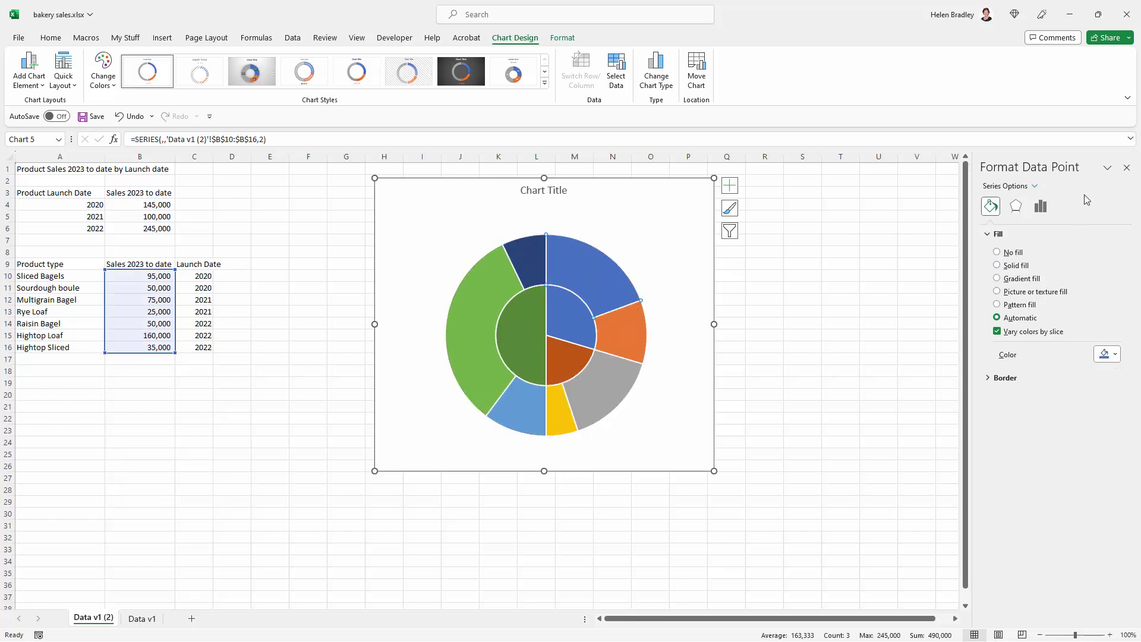
Step: Recolour the top and orange outer-ring slices light blue
click(1114, 357)
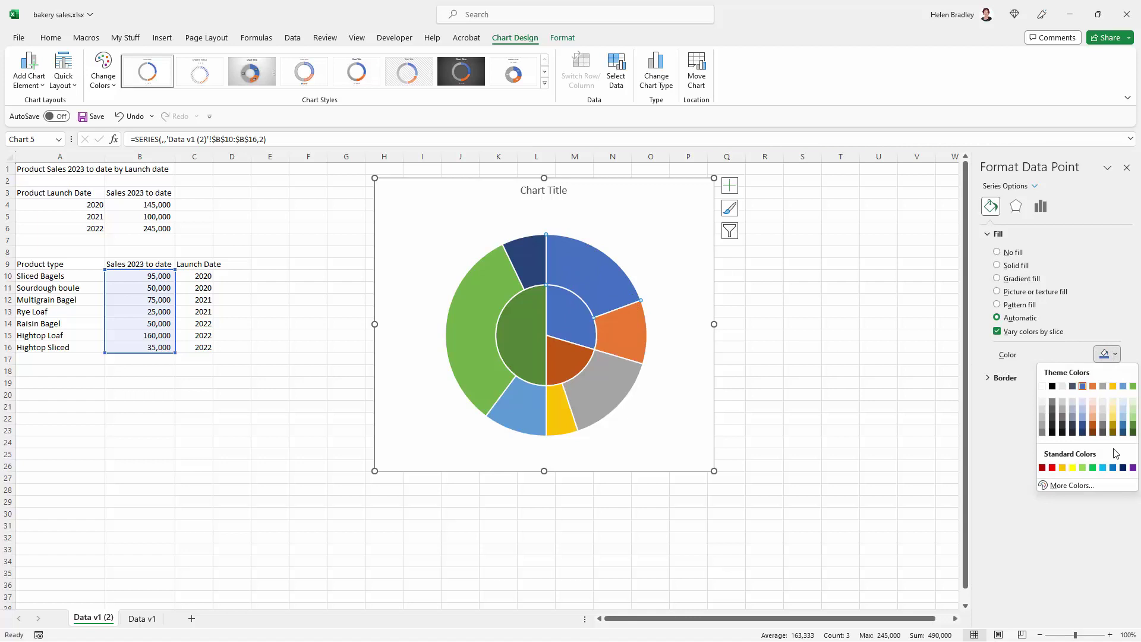
click(1082, 420)
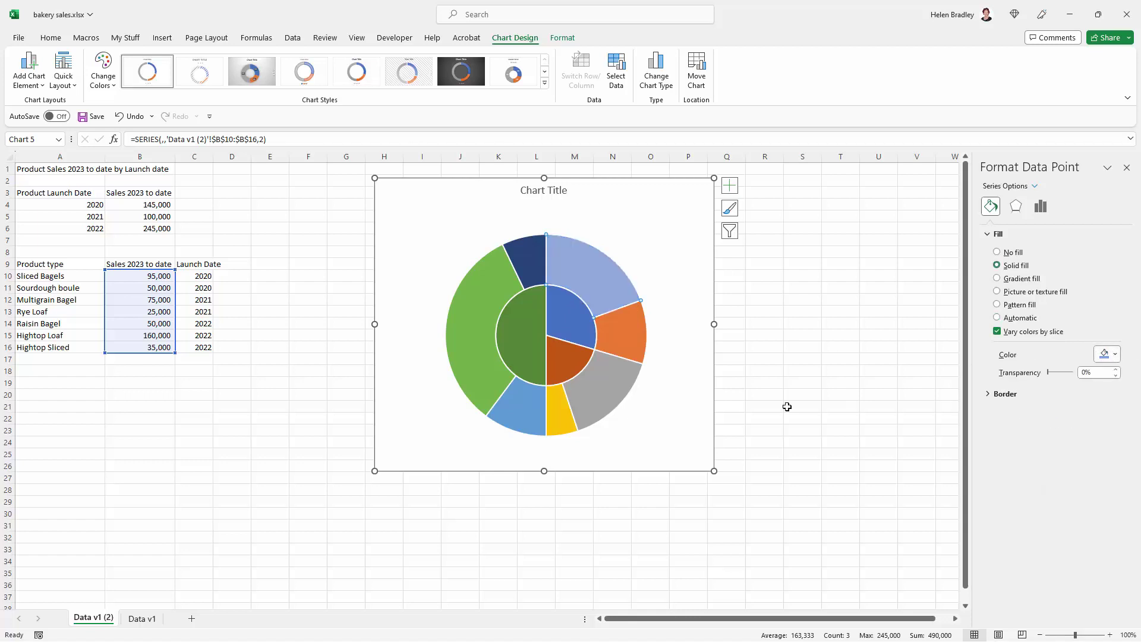
click(629, 349)
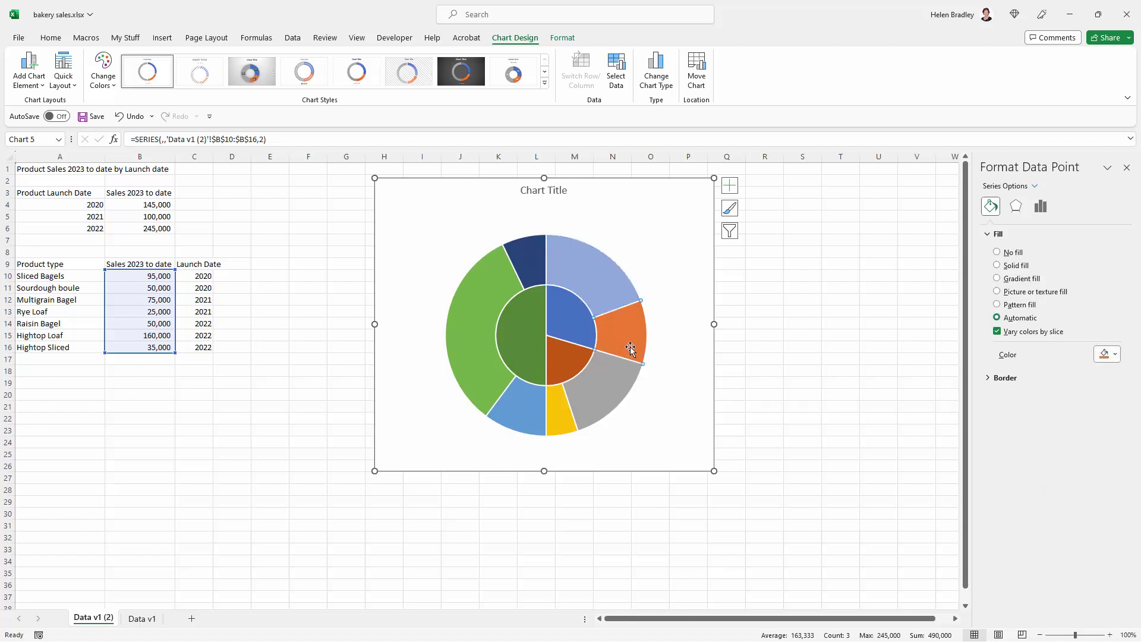
click(1116, 355)
click(1082, 410)
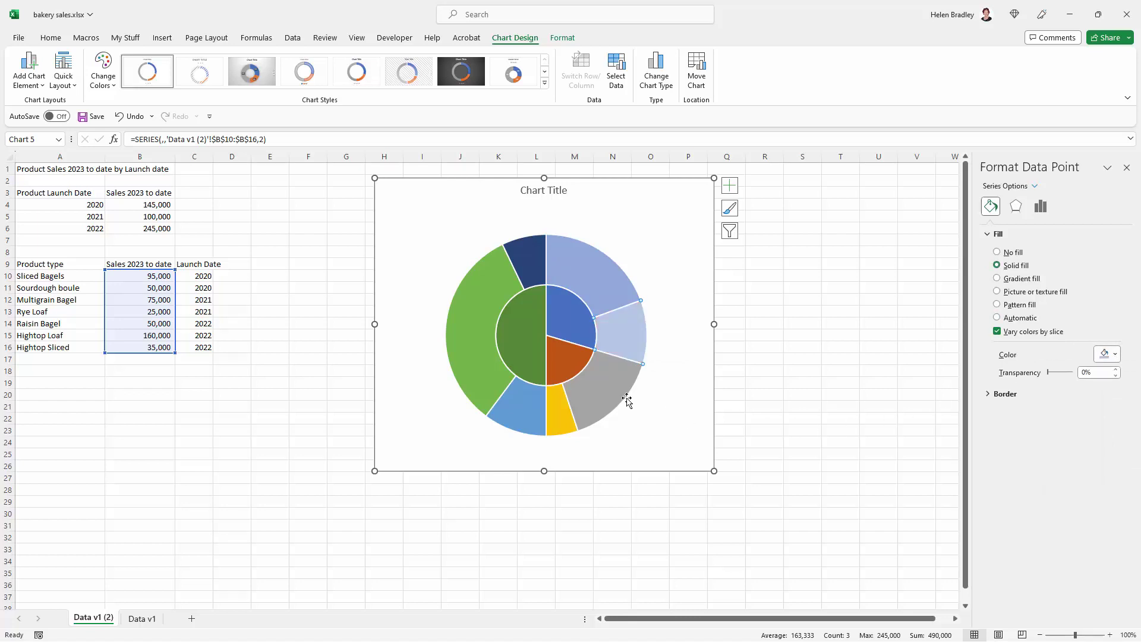
Step: Recolour the grey and yellow outer-ring slices light orange
click(580, 381)
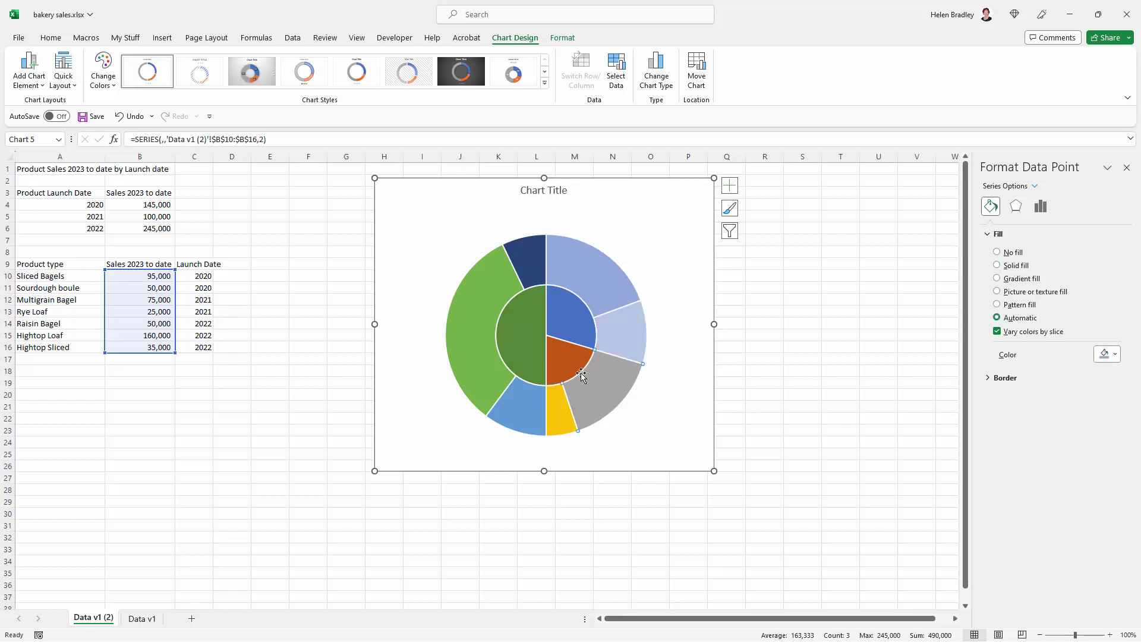
click(1116, 355)
click(1089, 415)
click(556, 415)
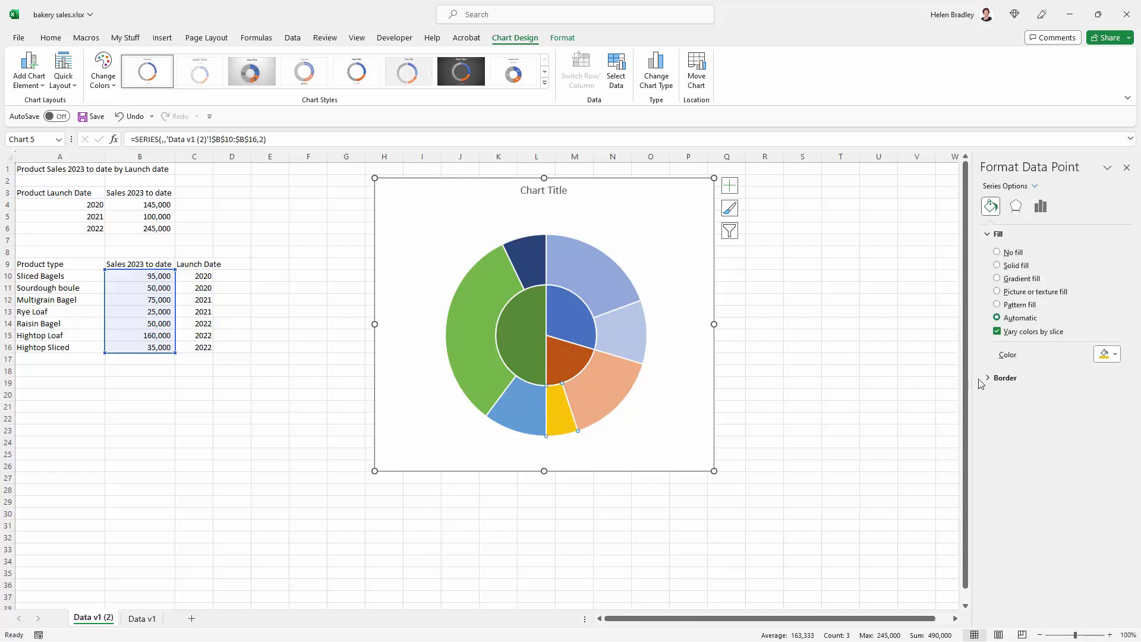
click(1116, 354)
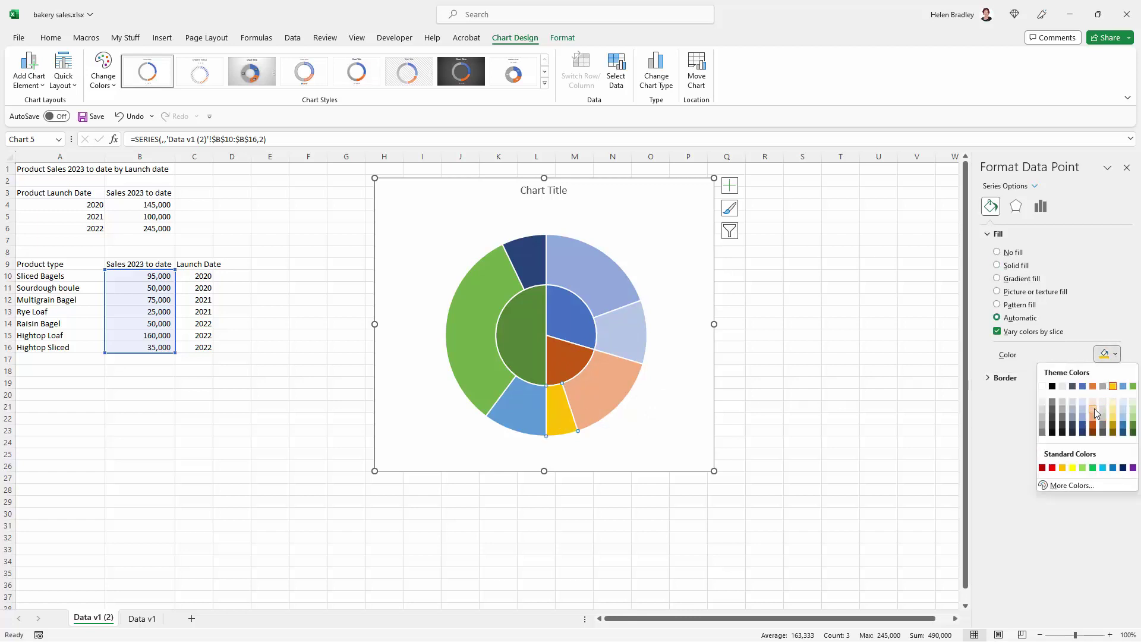
click(1092, 408)
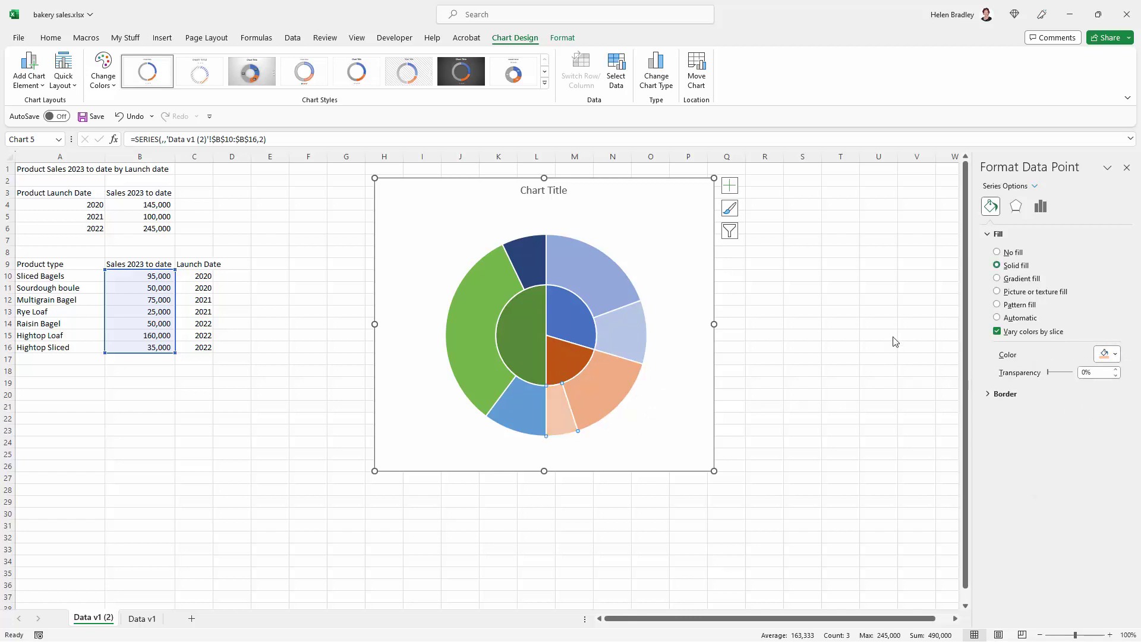
click(517, 406)
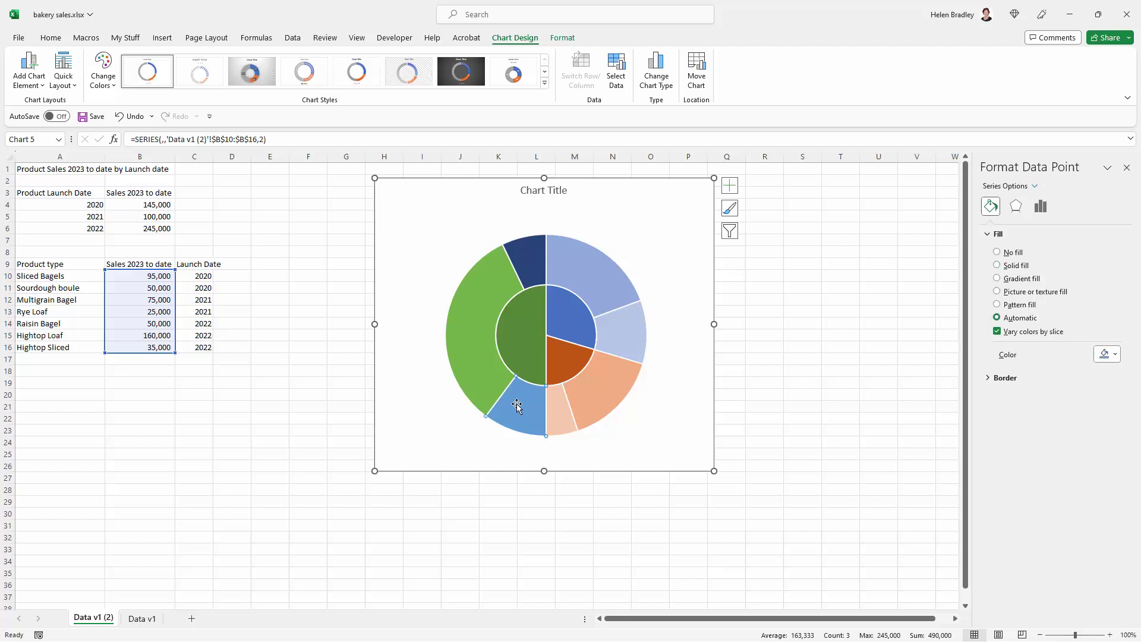
click(1117, 355)
key(Escape)
Step: Give the large outer slice a light green fill and the navy slice a pale green fill
click(1104, 354)
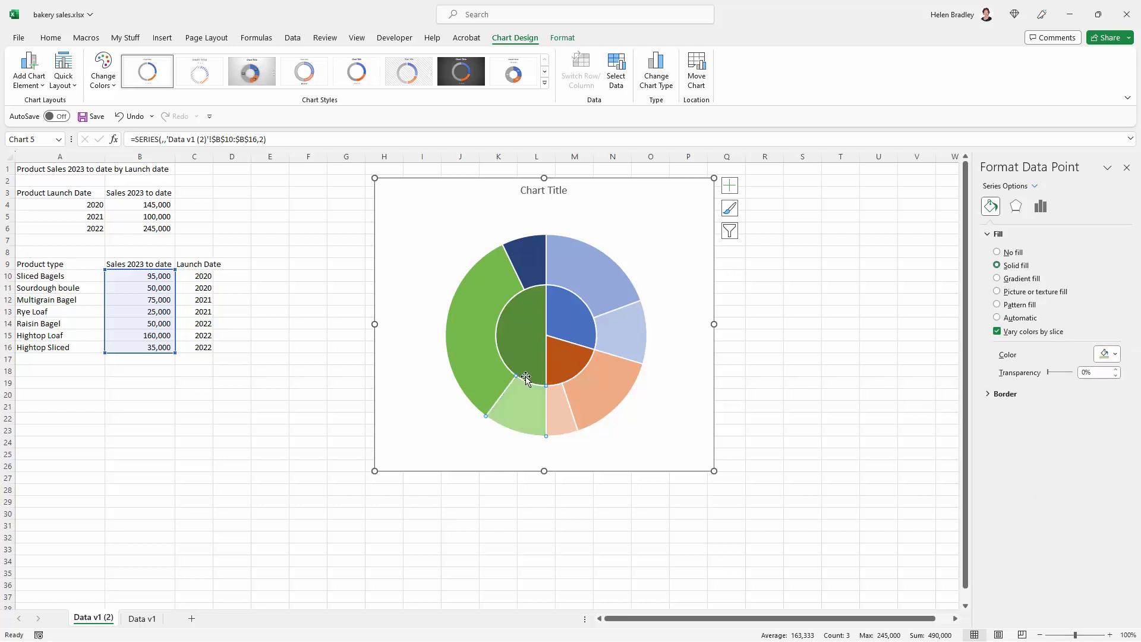
key(Right)
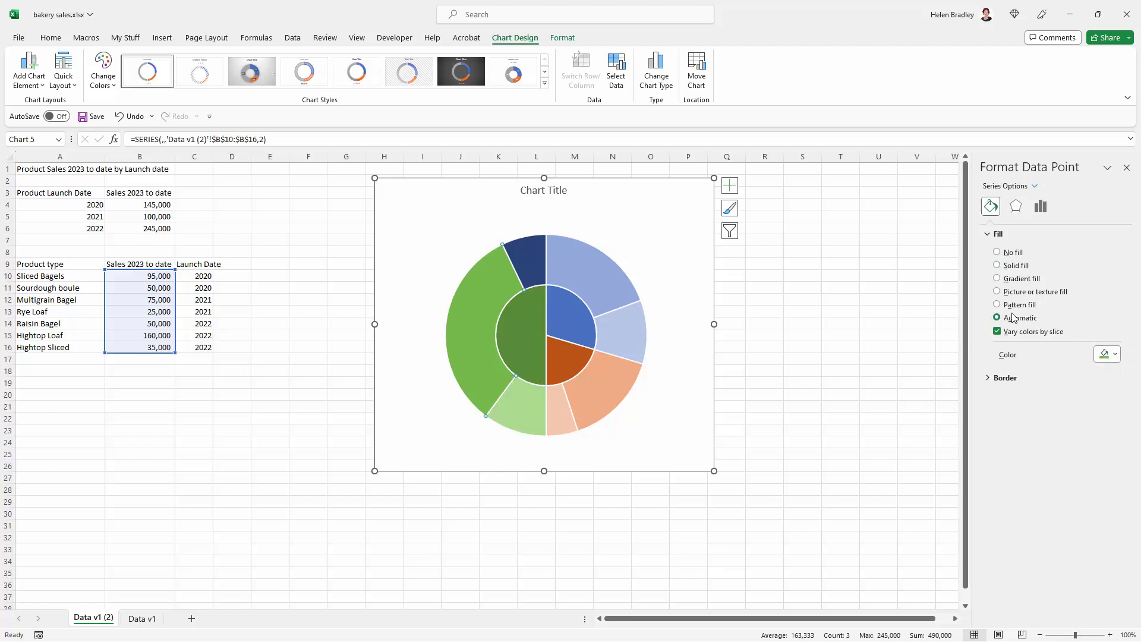
click(1116, 355)
click(1133, 419)
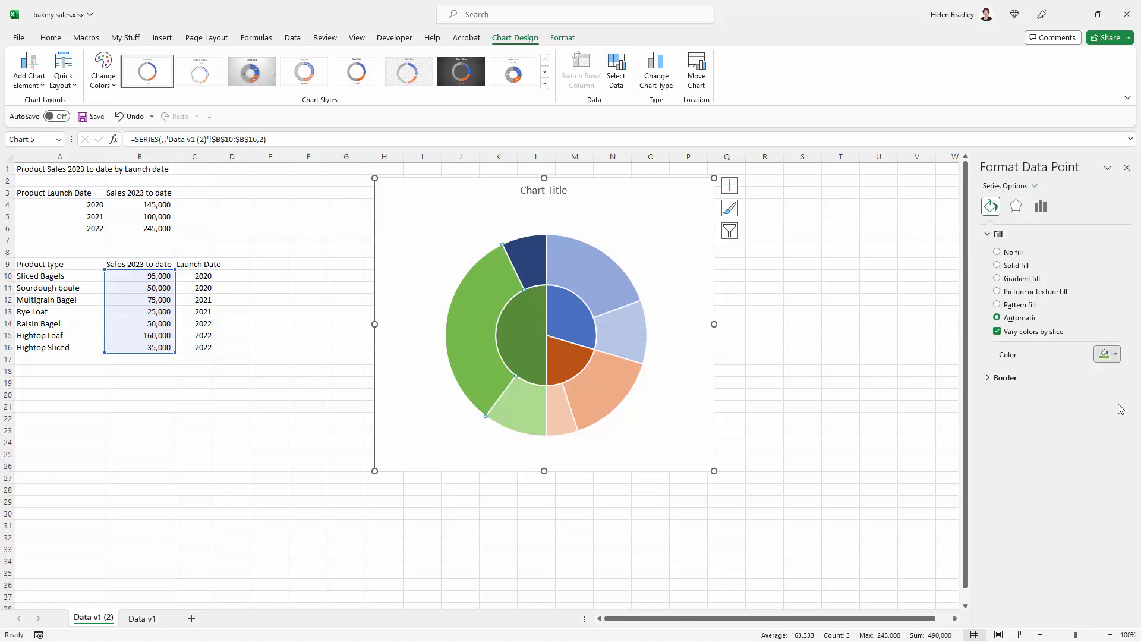
click(535, 262)
click(1116, 355)
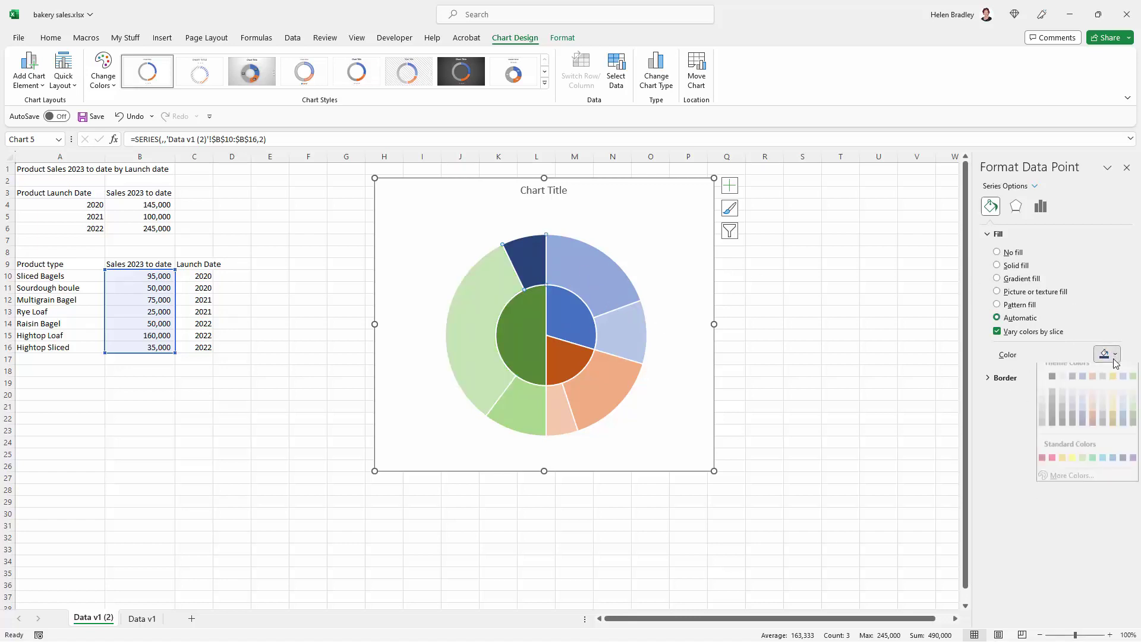
click(1133, 402)
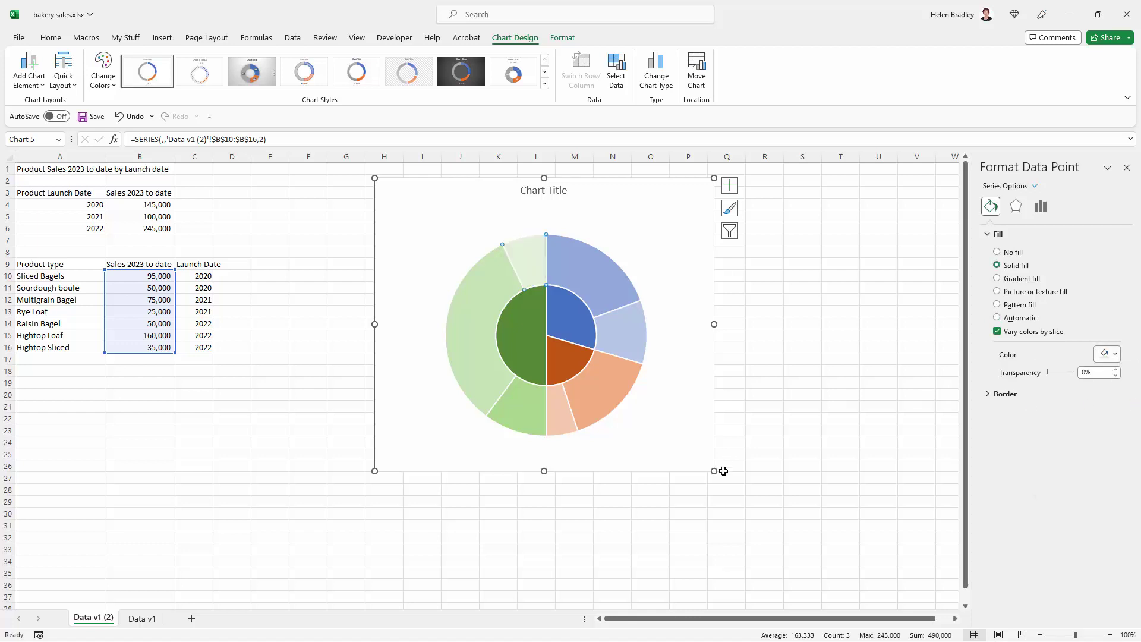
click(679, 463)
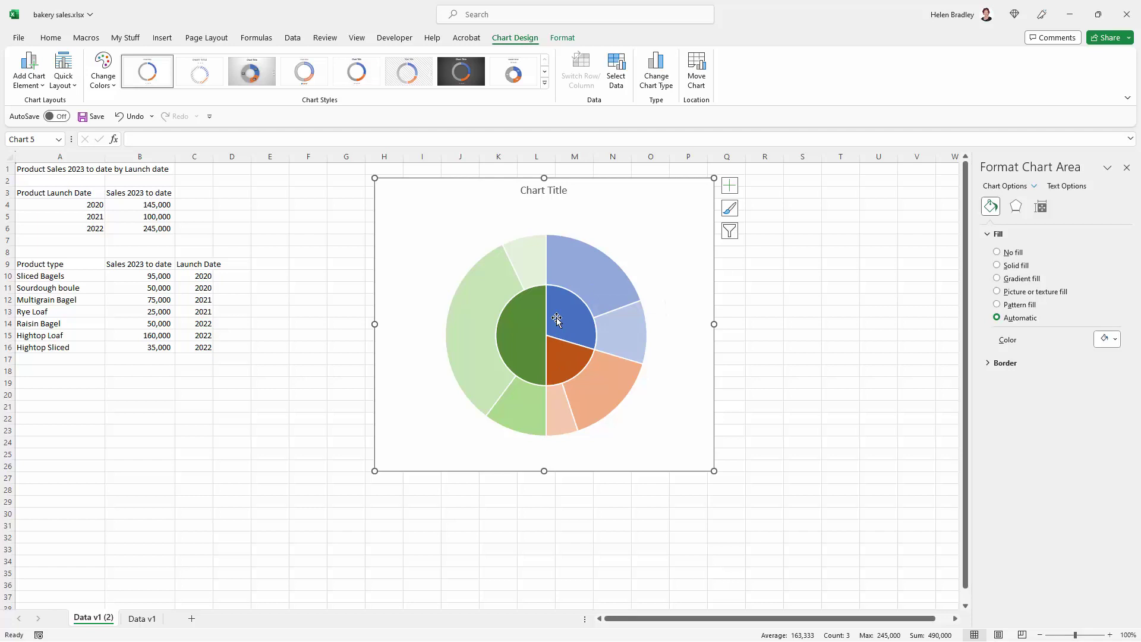
Step: Add data labels to the inner pie series and open their More Options settings
click(529, 324)
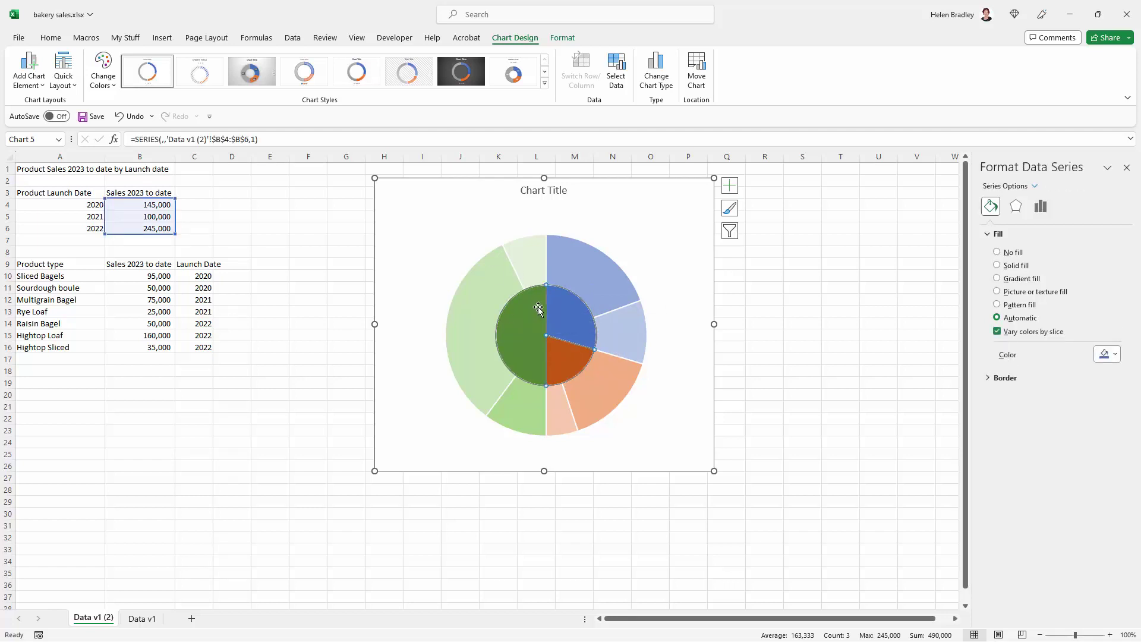
mouse_move(573, 324)
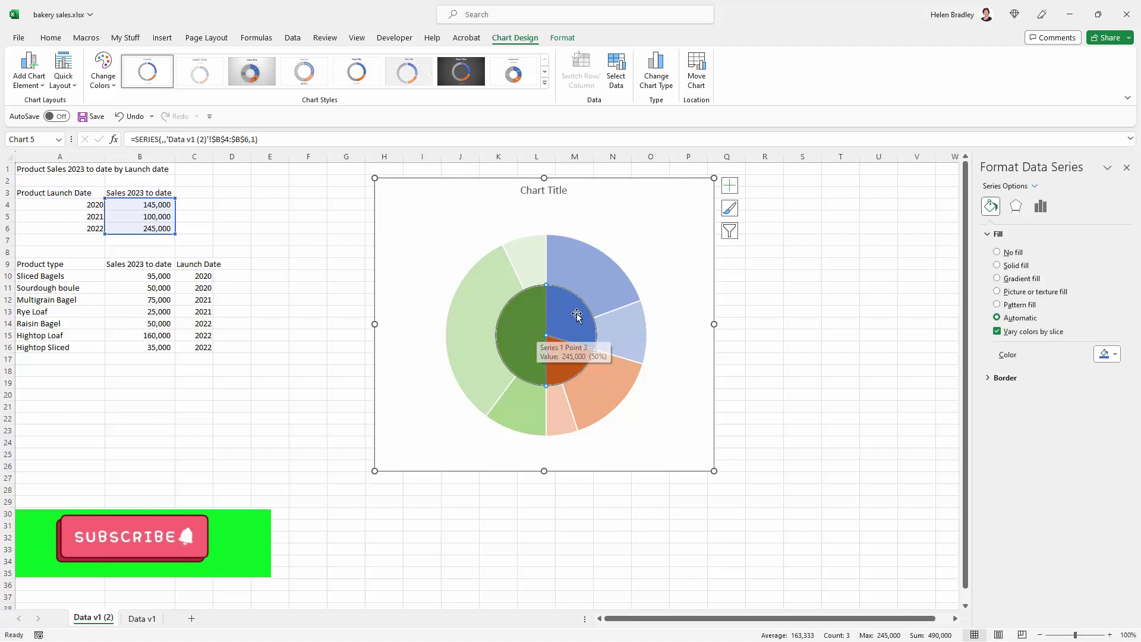
click(730, 186)
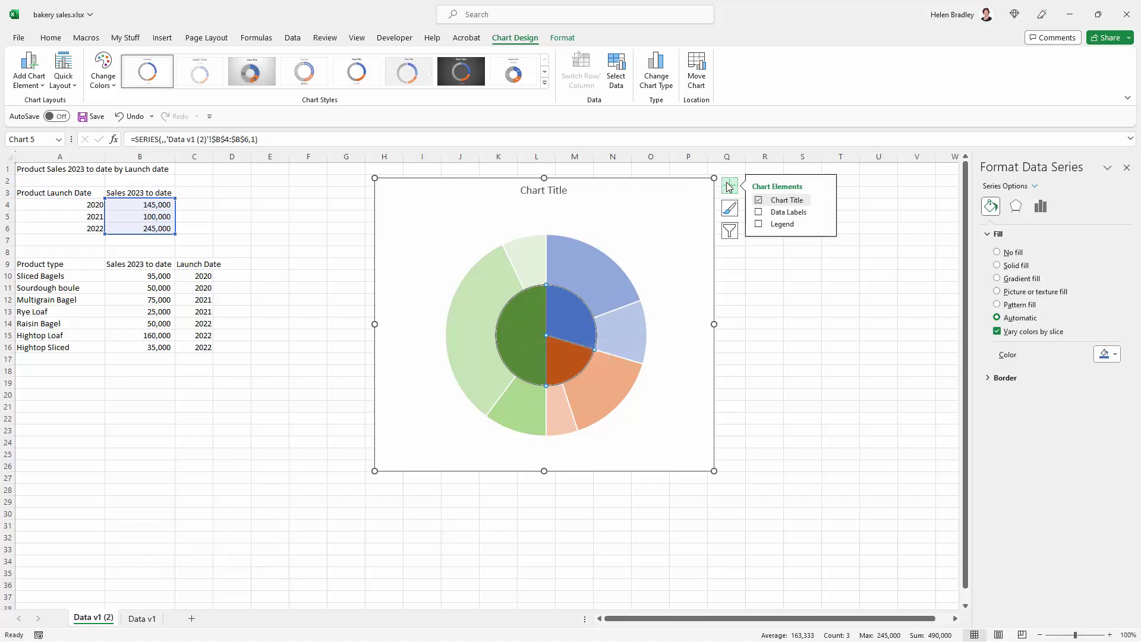
click(826, 213)
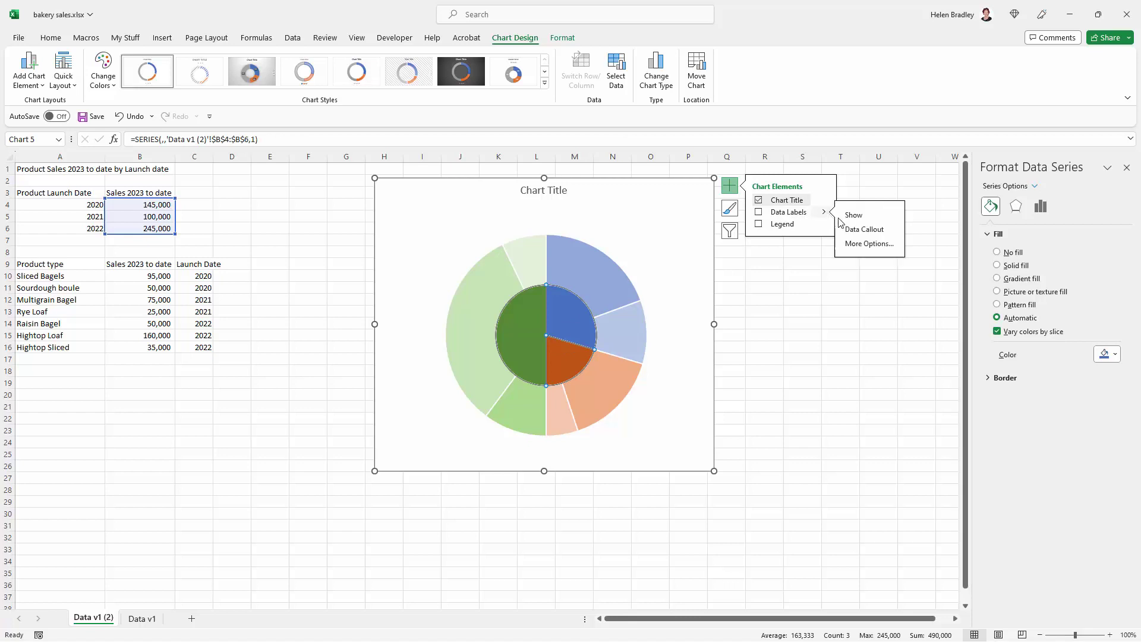
click(868, 243)
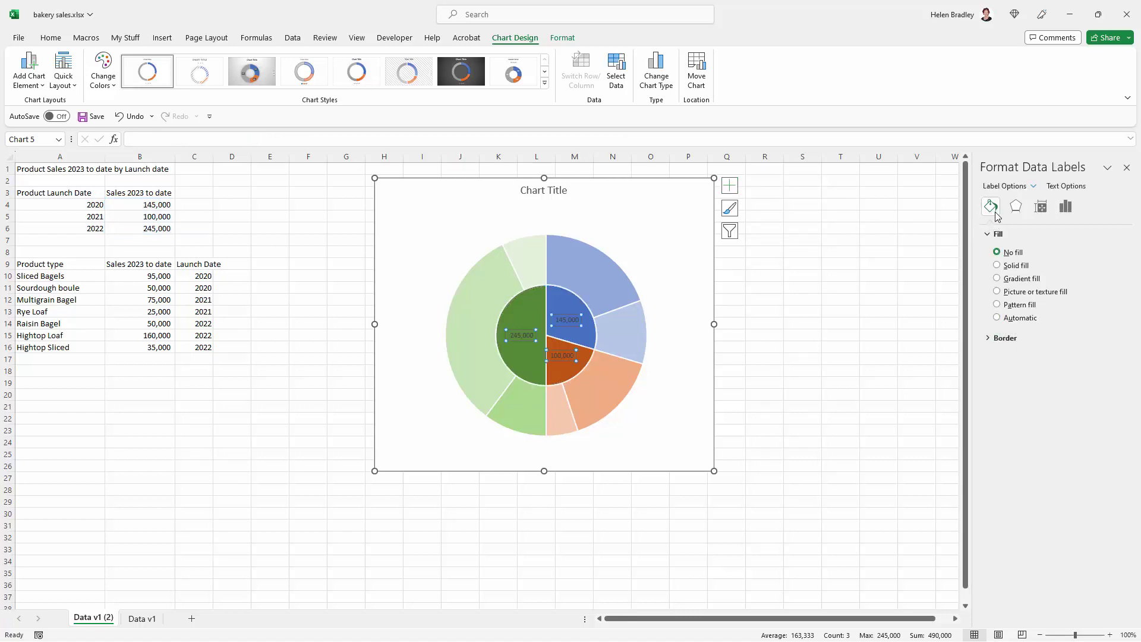
Step: Make the inner labels show years from A4:A6, without values or leader lines
click(1066, 207)
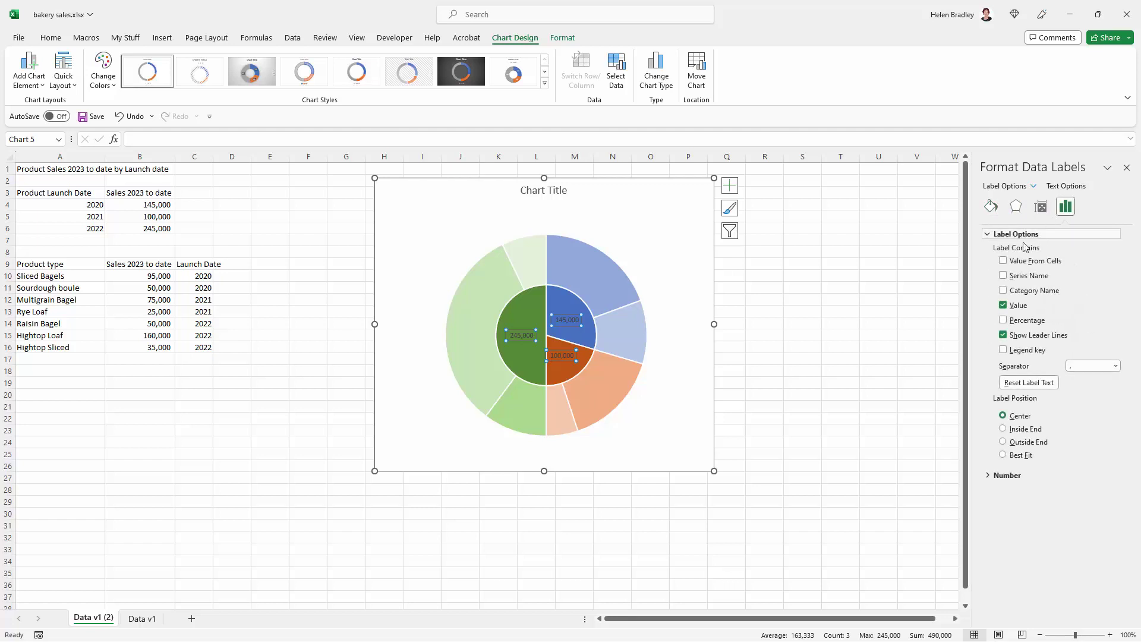
click(986, 234)
click(988, 235)
click(1004, 262)
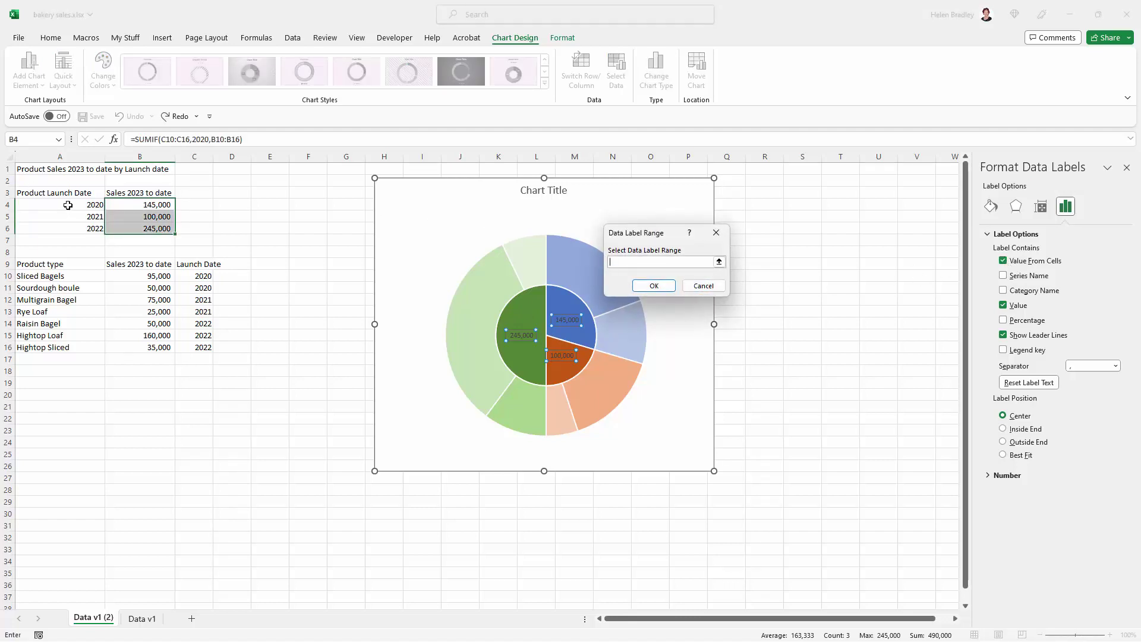
drag(68, 205, 67, 229)
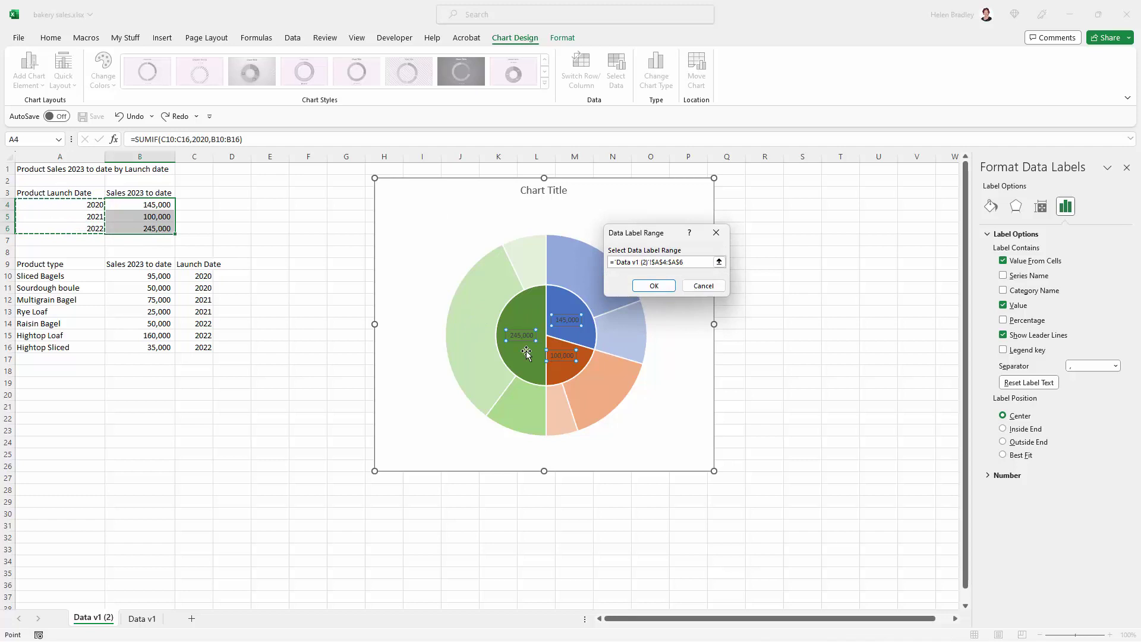
click(656, 286)
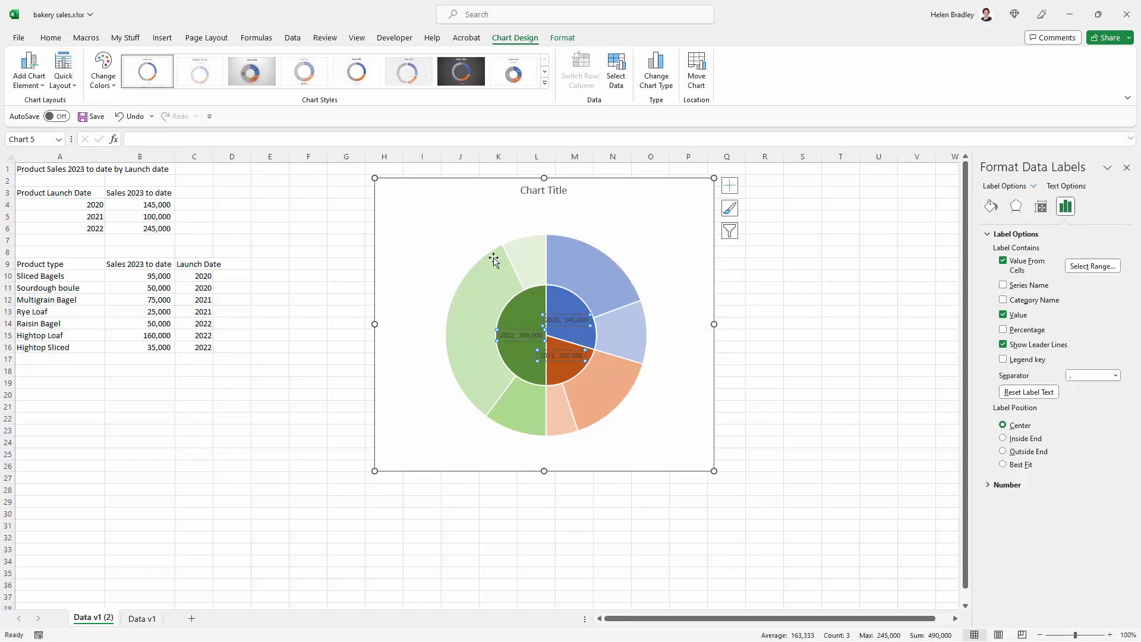
click(1003, 315)
click(1003, 345)
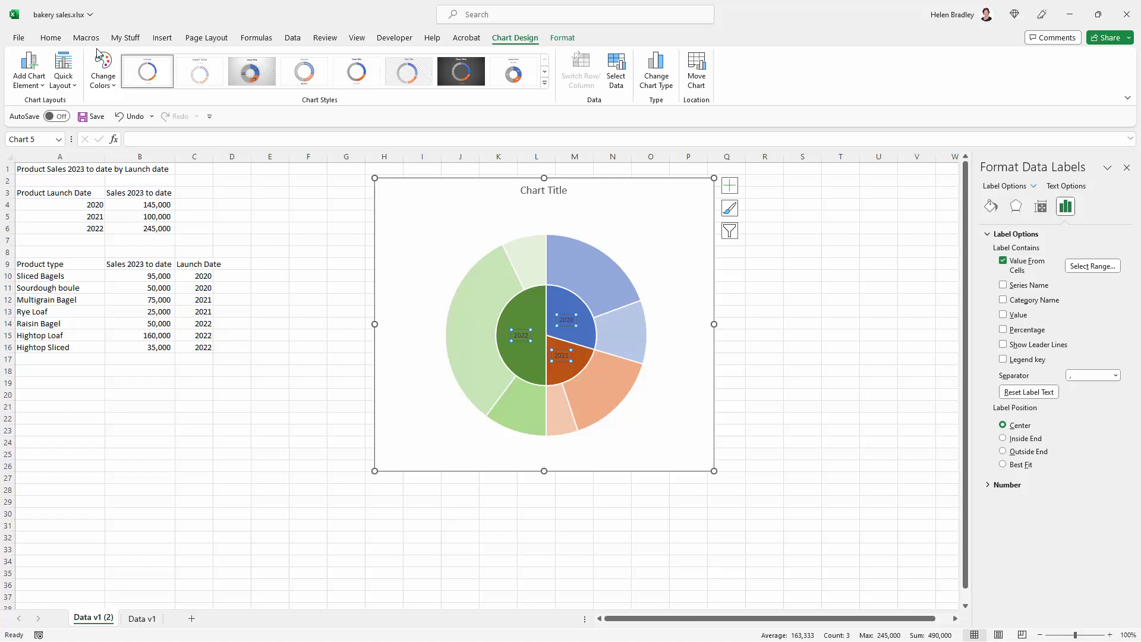
Step: Format the inner pie's year labels as 12-point bold white text
click(50, 38)
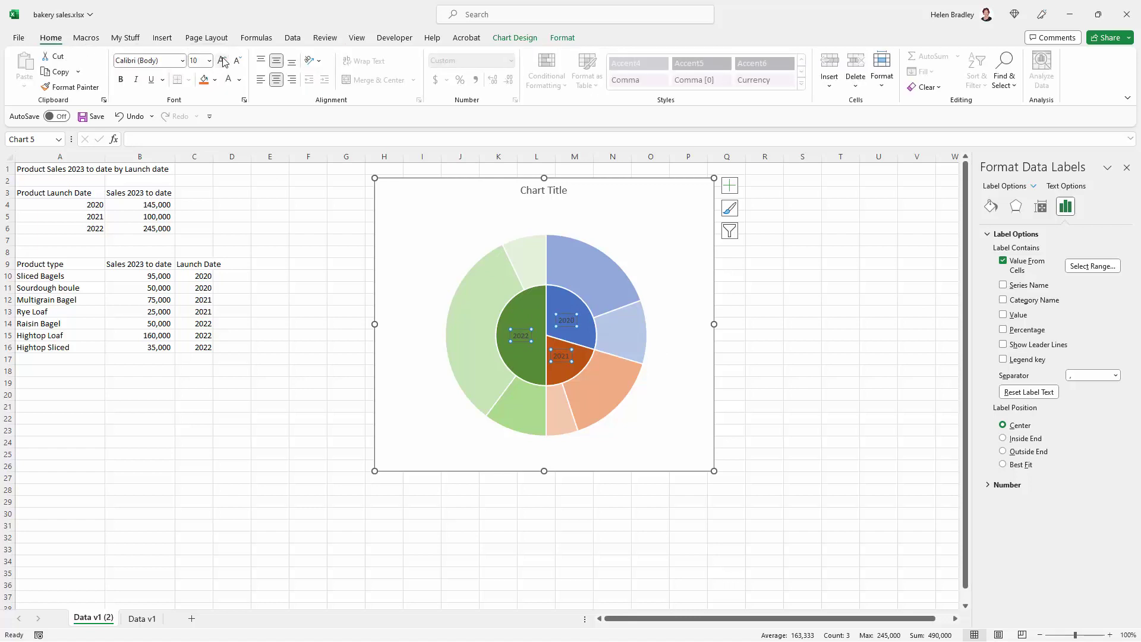
click(221, 61)
click(122, 81)
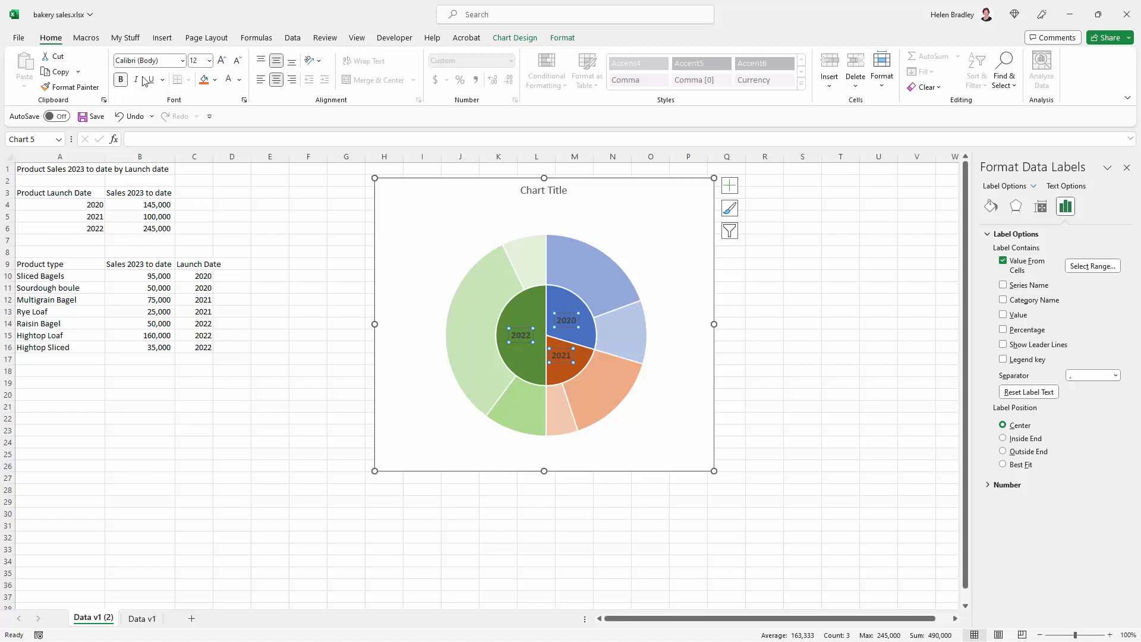
click(239, 80)
click(227, 128)
Step: Add data labels to the outer ring that take their text from the product names in A10:A16
click(587, 284)
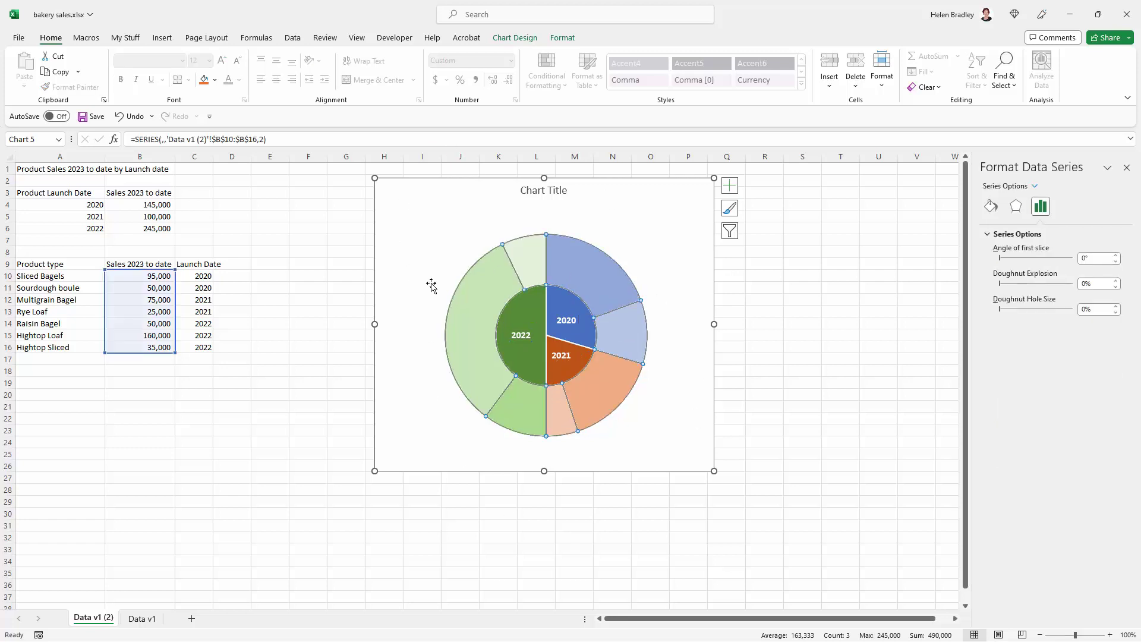
click(730, 185)
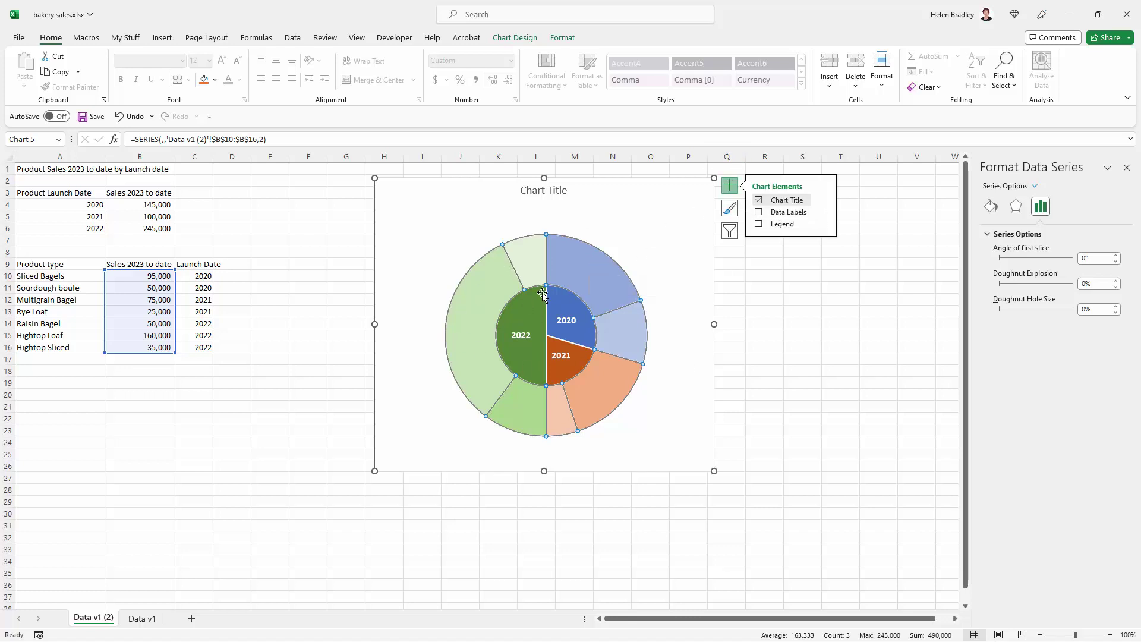
click(824, 212)
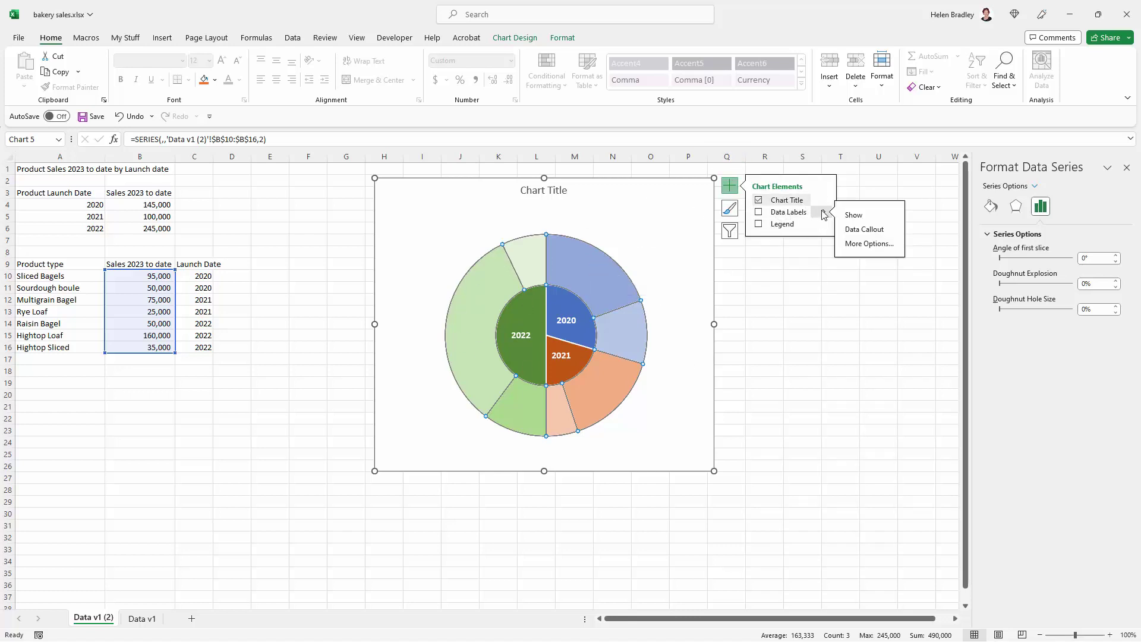
click(858, 245)
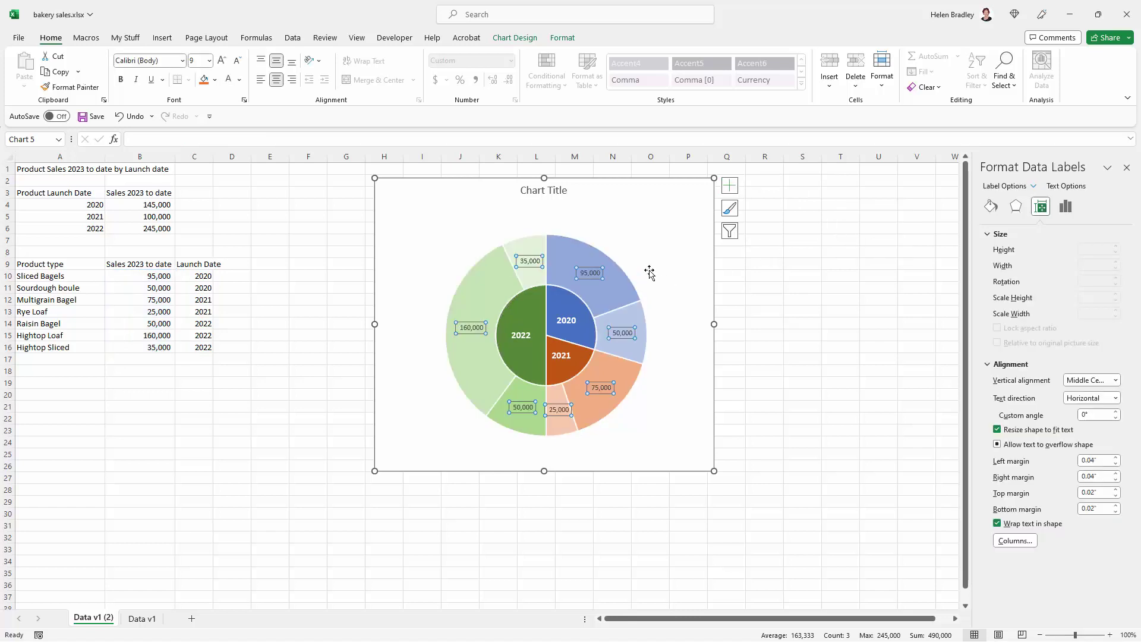
click(1068, 207)
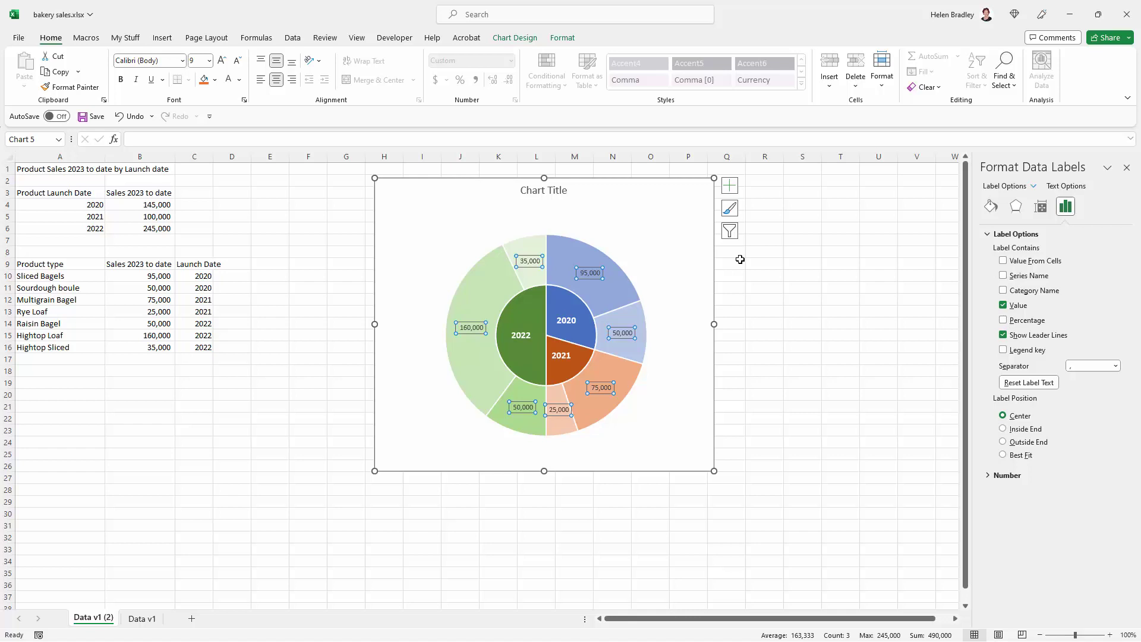
click(1004, 262)
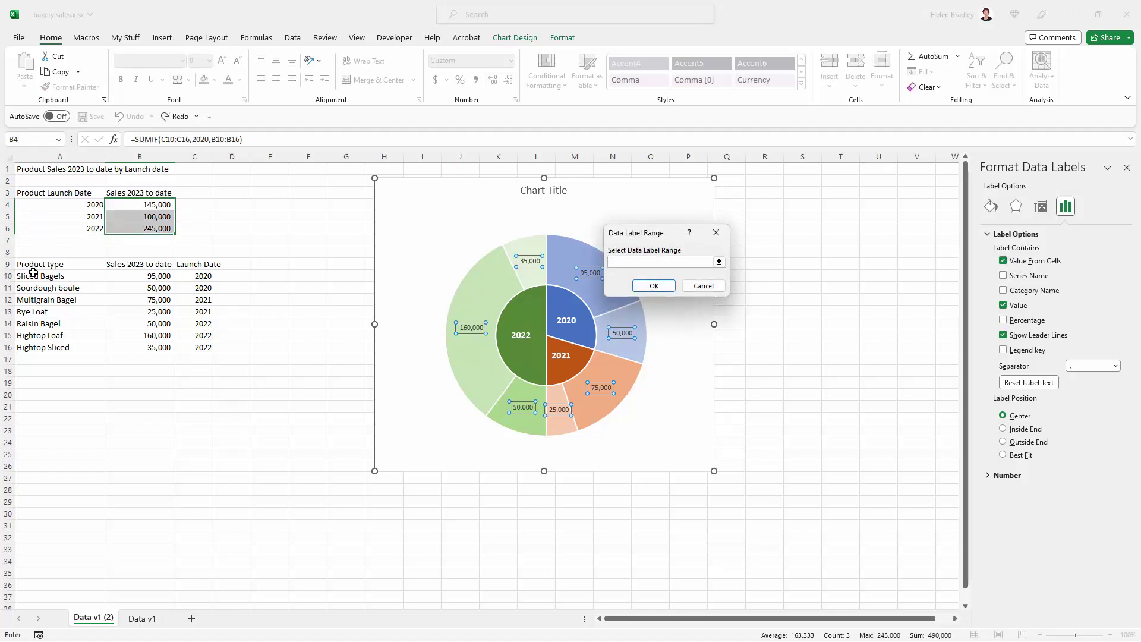
drag(34, 275, 43, 344)
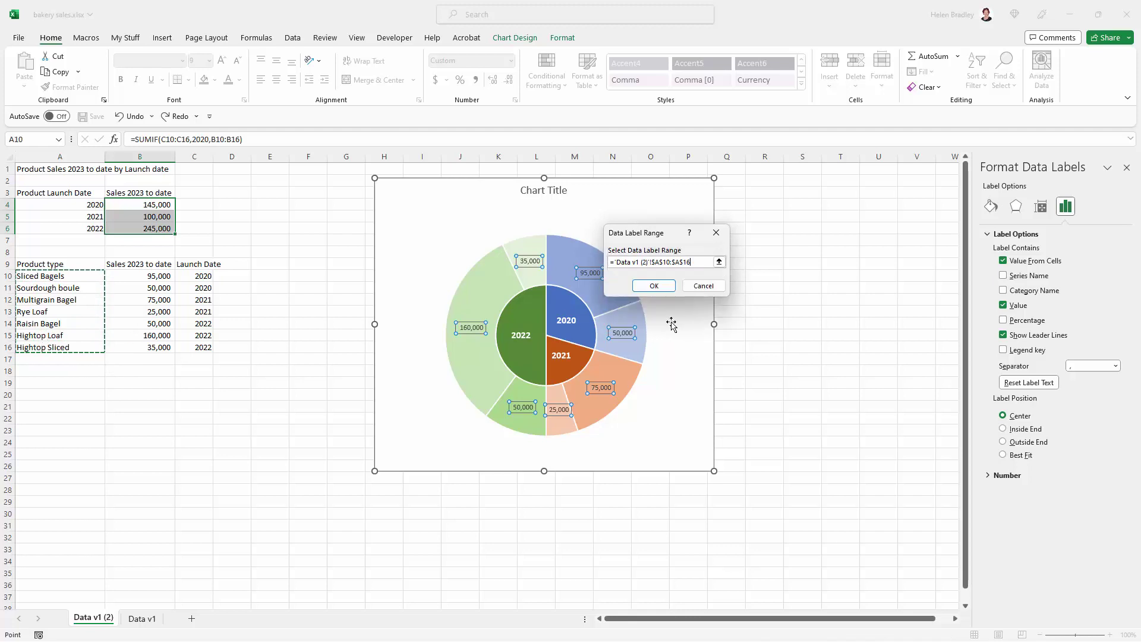
click(653, 287)
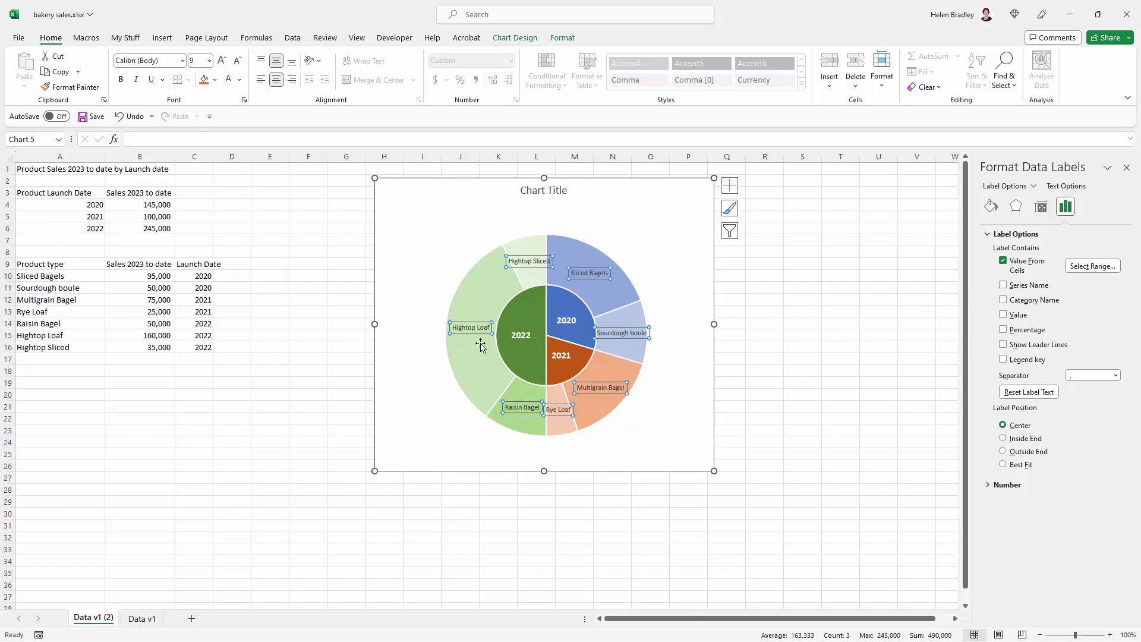
Step: Set the outer labels to Best Fit, drag Sliced Bagels outward, and turn on leader lines
click(1003, 438)
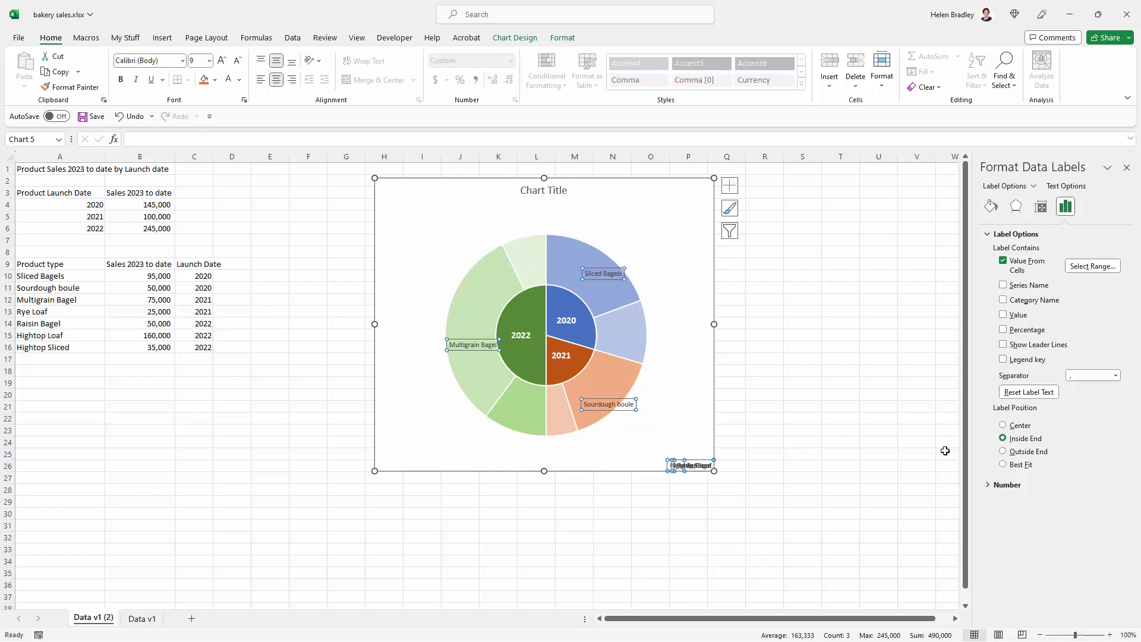
click(1004, 452)
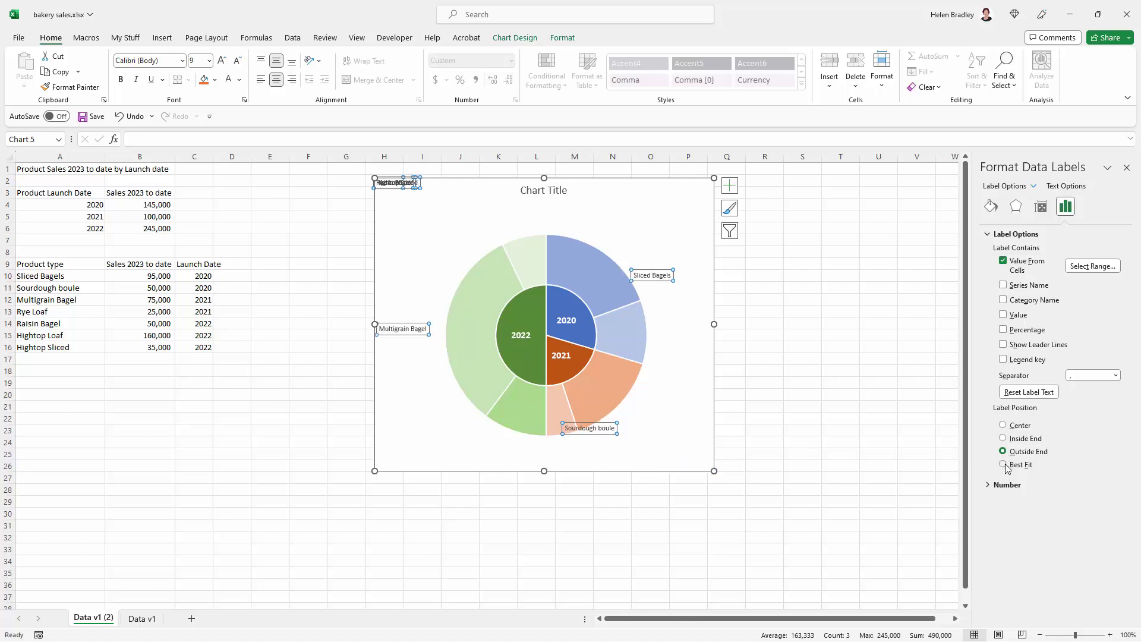
click(1005, 466)
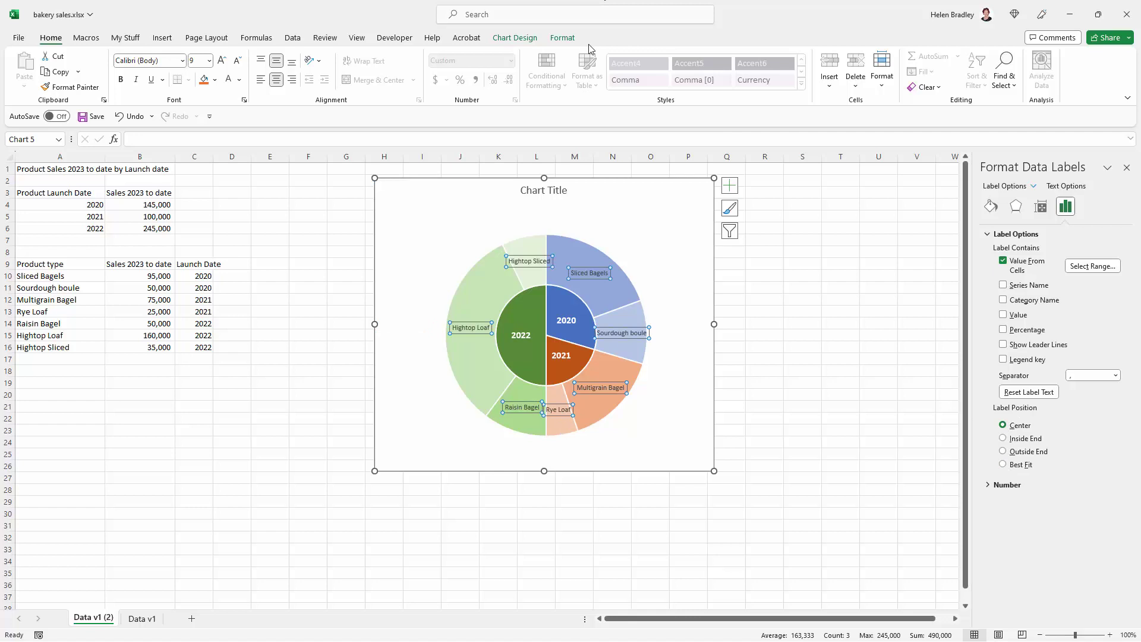
click(588, 262)
drag(586, 260, 613, 244)
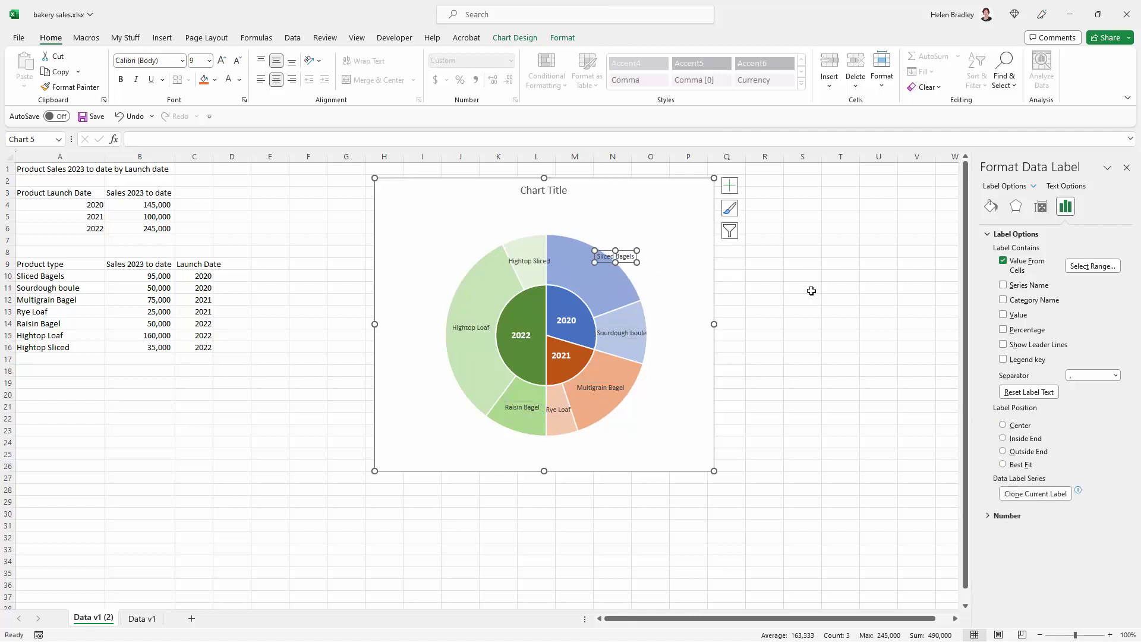
click(1005, 345)
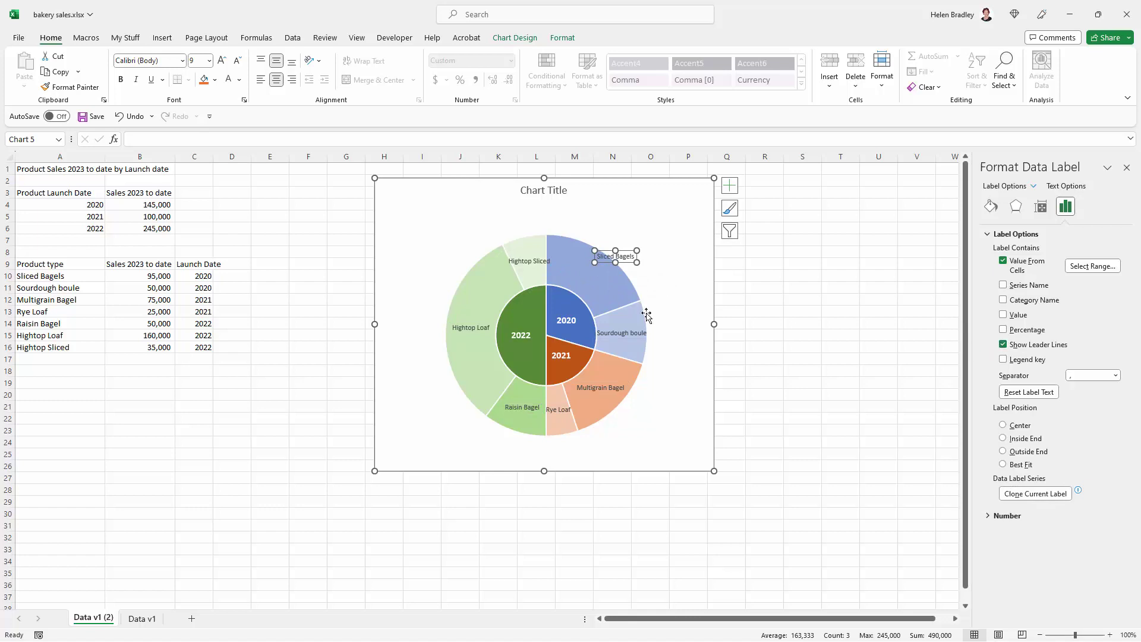
Step: Move Hightop Sliced above the ring, and Raisin Bagel and Rye Loaf below it
click(526, 257)
drag(518, 252, 487, 211)
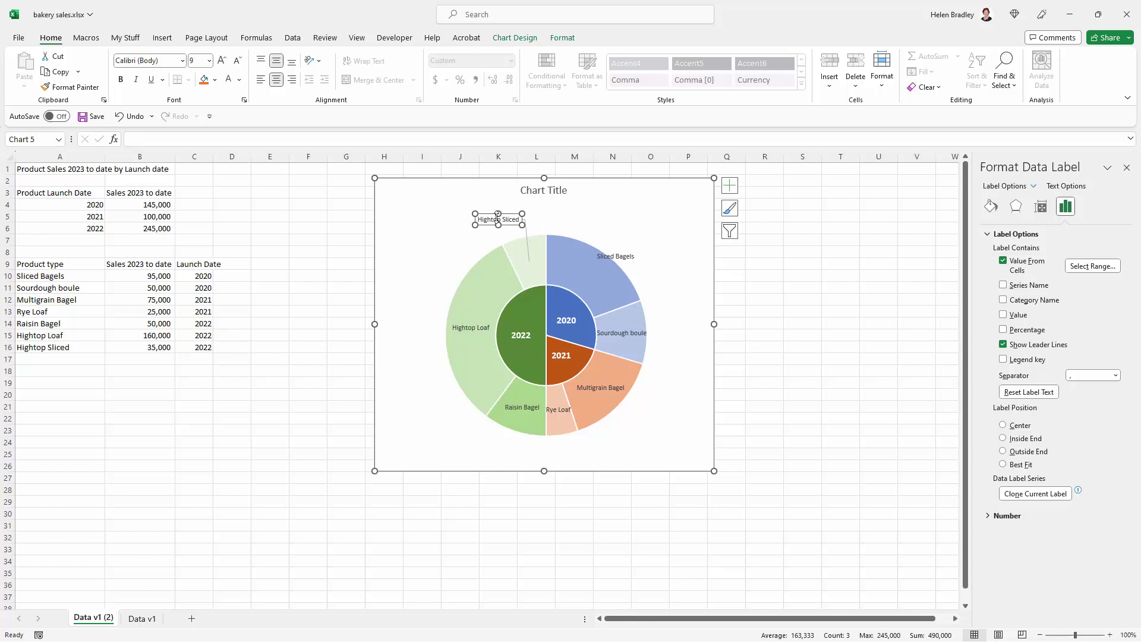
drag(485, 214, 485, 220)
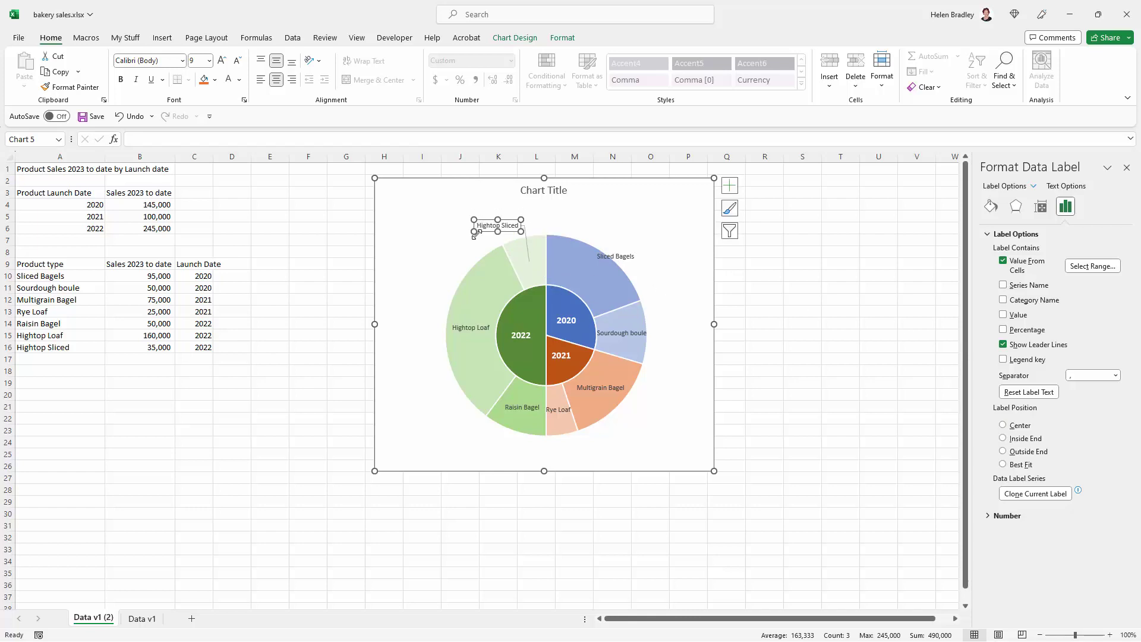
click(471, 327)
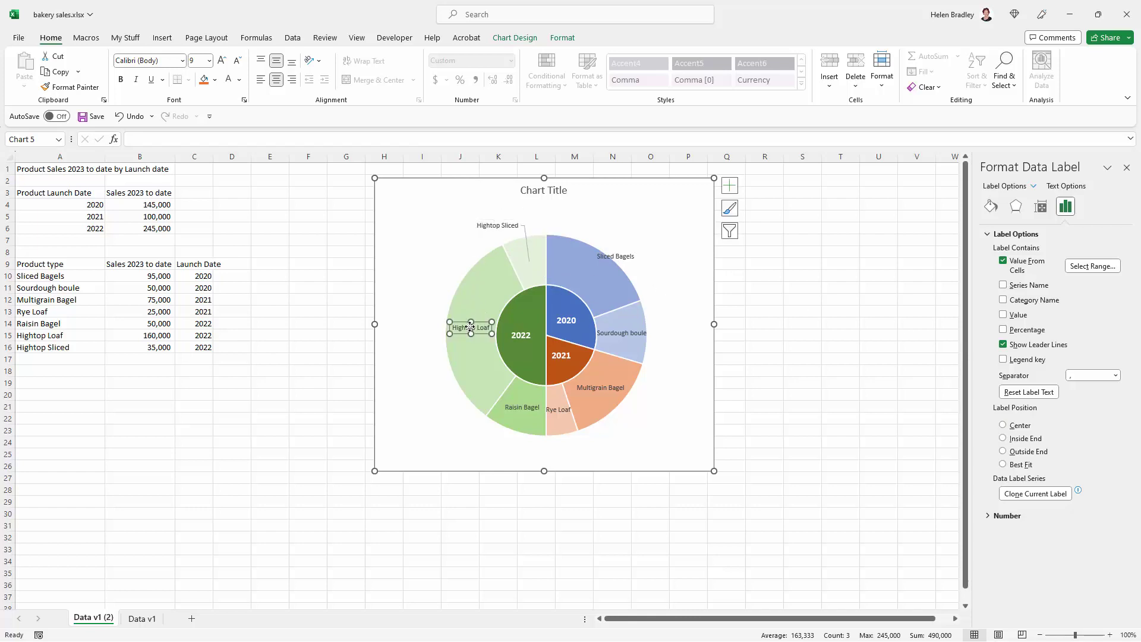
click(519, 409)
drag(513, 413, 479, 440)
click(558, 412)
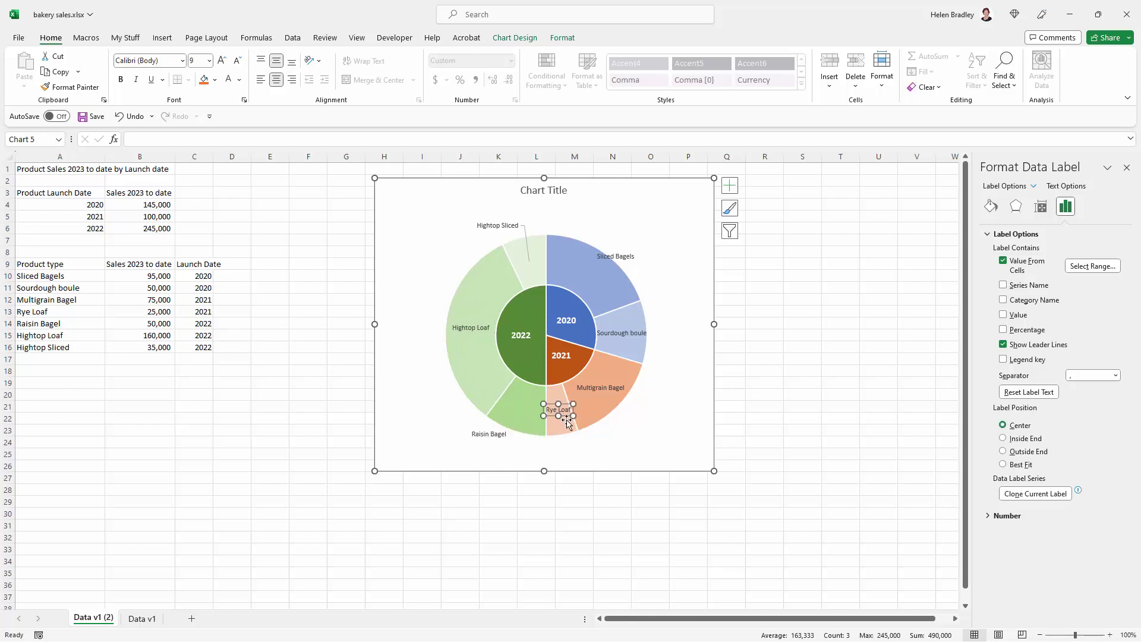
drag(564, 416, 588, 455)
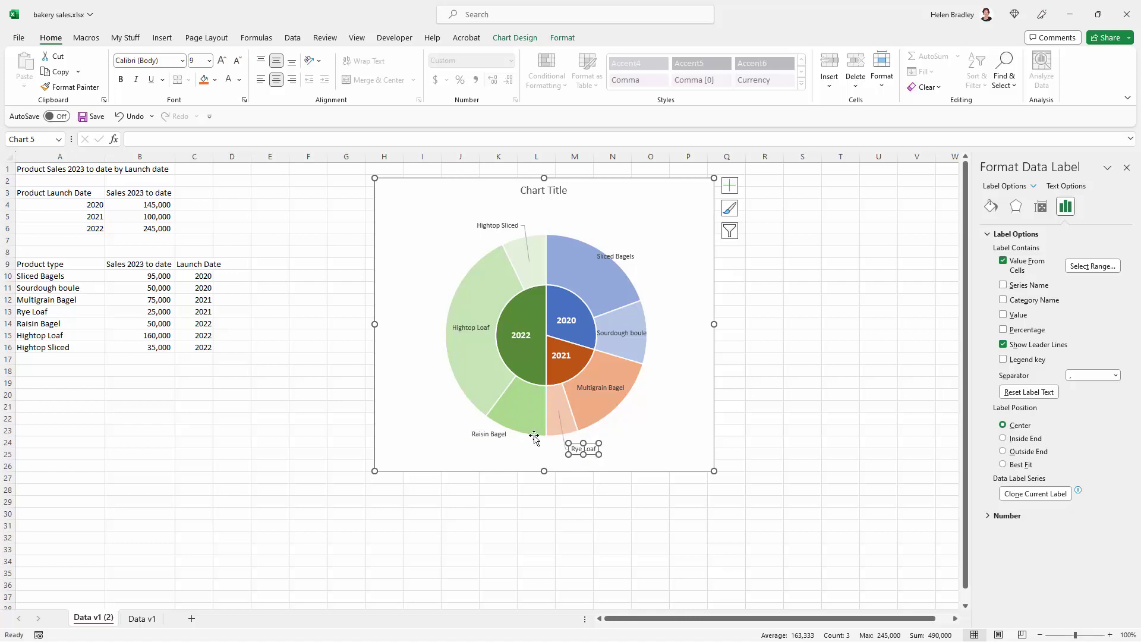
drag(496, 434, 495, 437)
Step: Drag the Multigrain Bagel label out toward the ring's edge
click(619, 388)
click(619, 388)
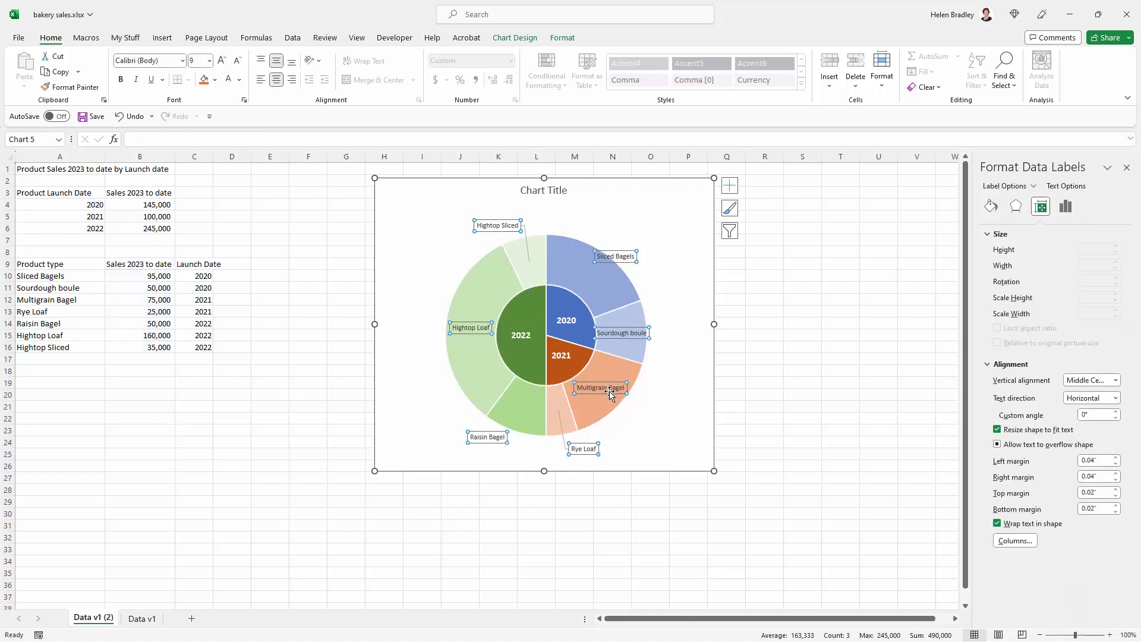
click(619, 388)
drag(619, 388, 653, 399)
click(624, 329)
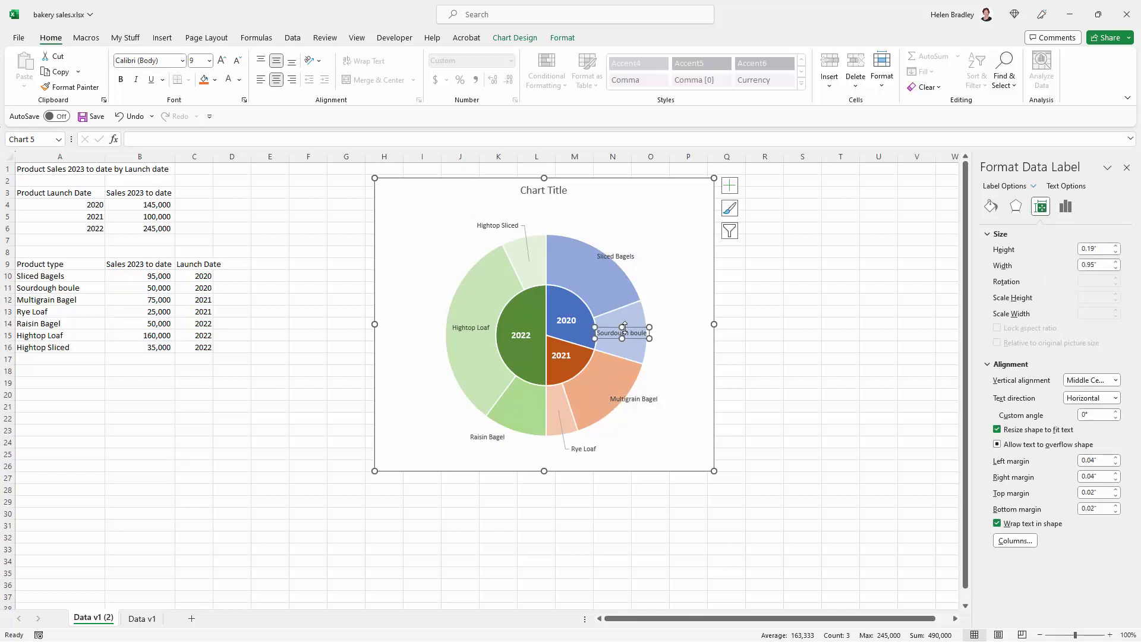
Step: Drag the Sourdough boule label right to the outer edge of its slice
drag(628, 328, 647, 328)
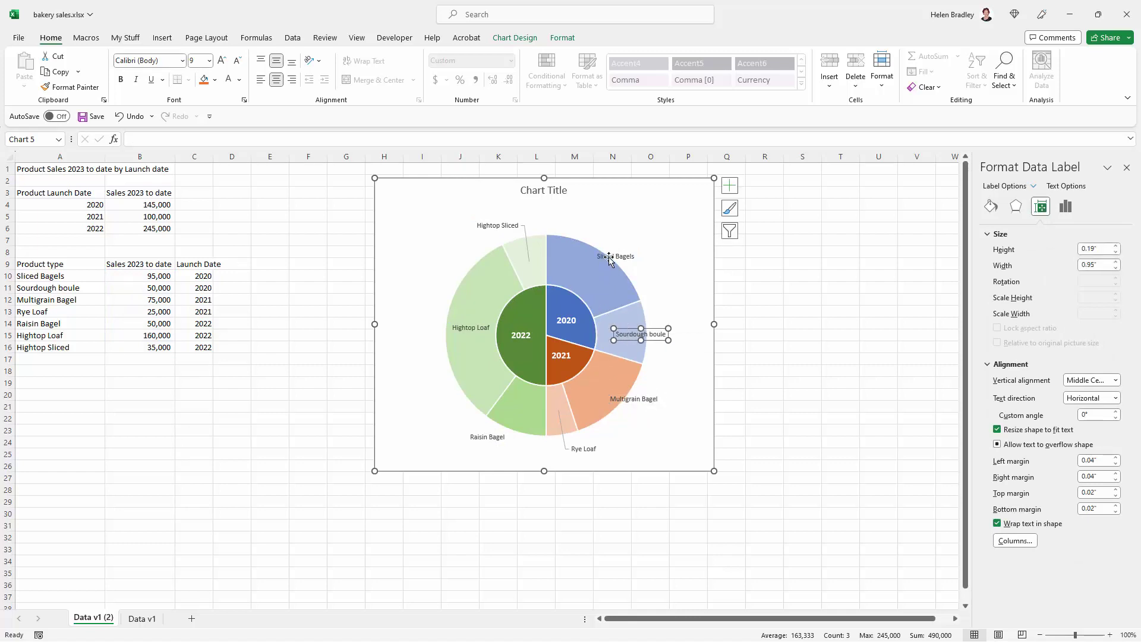
click(631, 257)
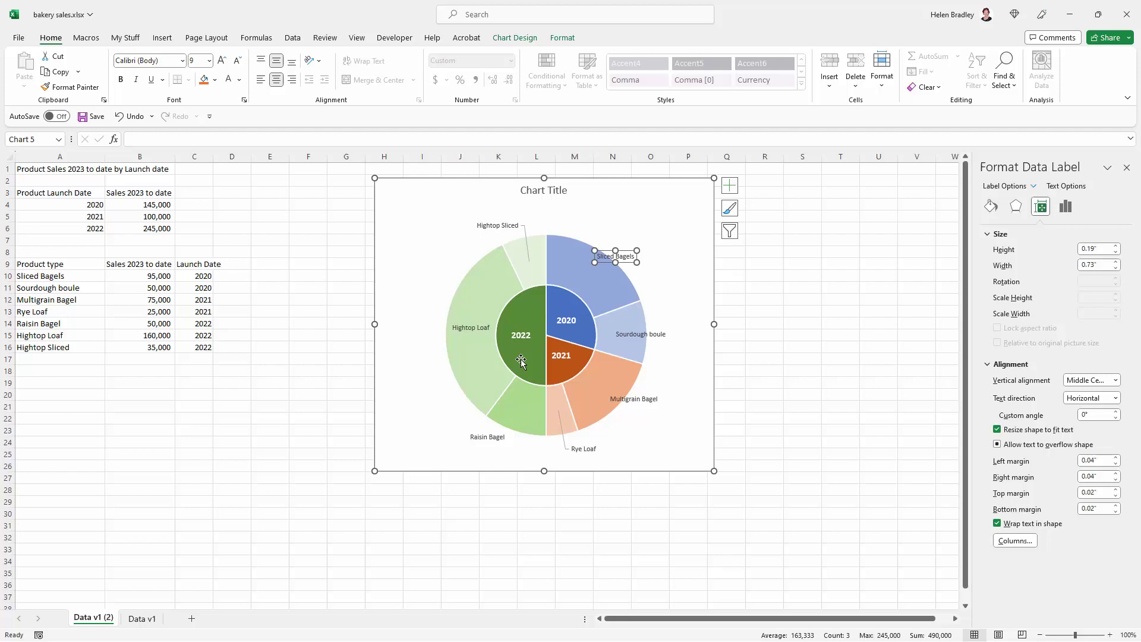
click(676, 289)
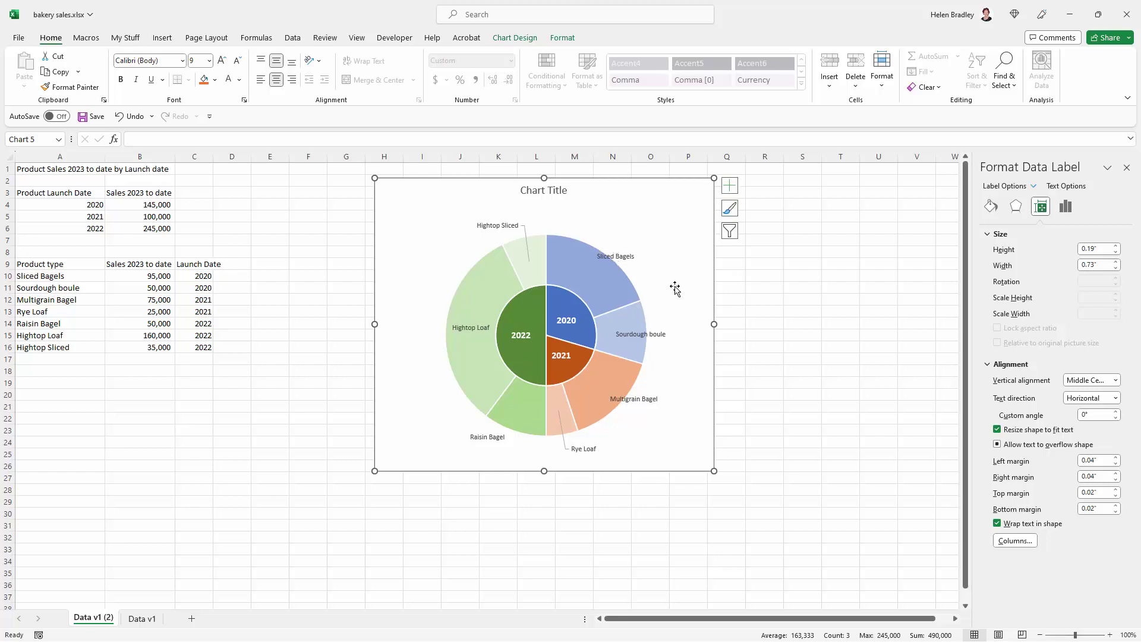
Step: Enlarge all outer-ring product labels to 12-point text
click(617, 256)
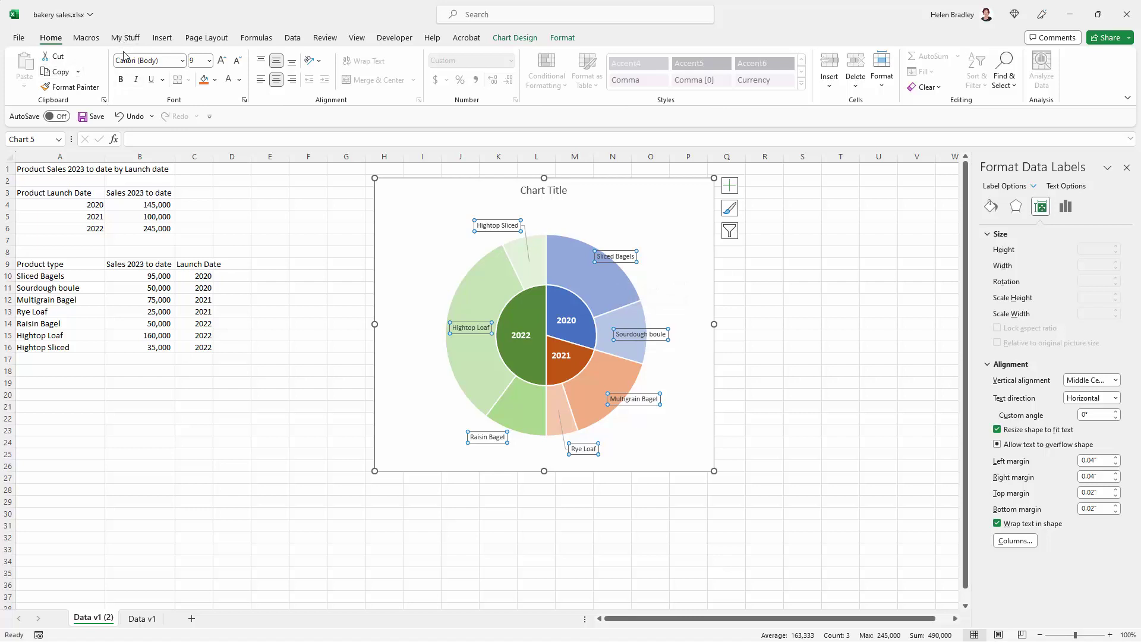
click(222, 61)
click(222, 62)
click(222, 61)
click(222, 61)
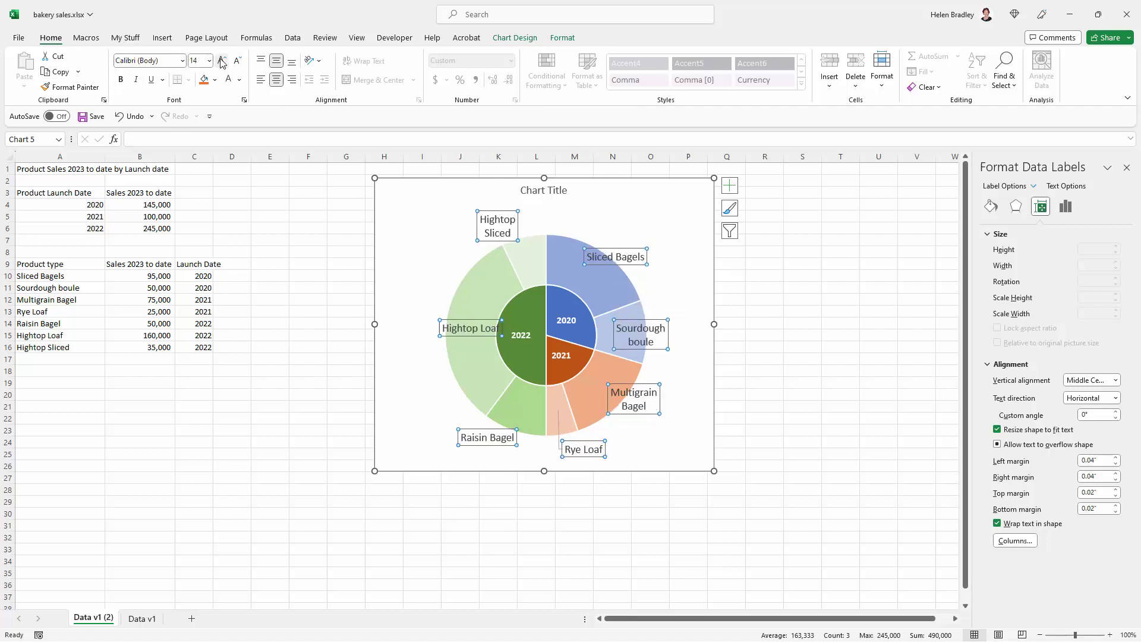
click(238, 63)
click(239, 63)
click(238, 63)
click(239, 63)
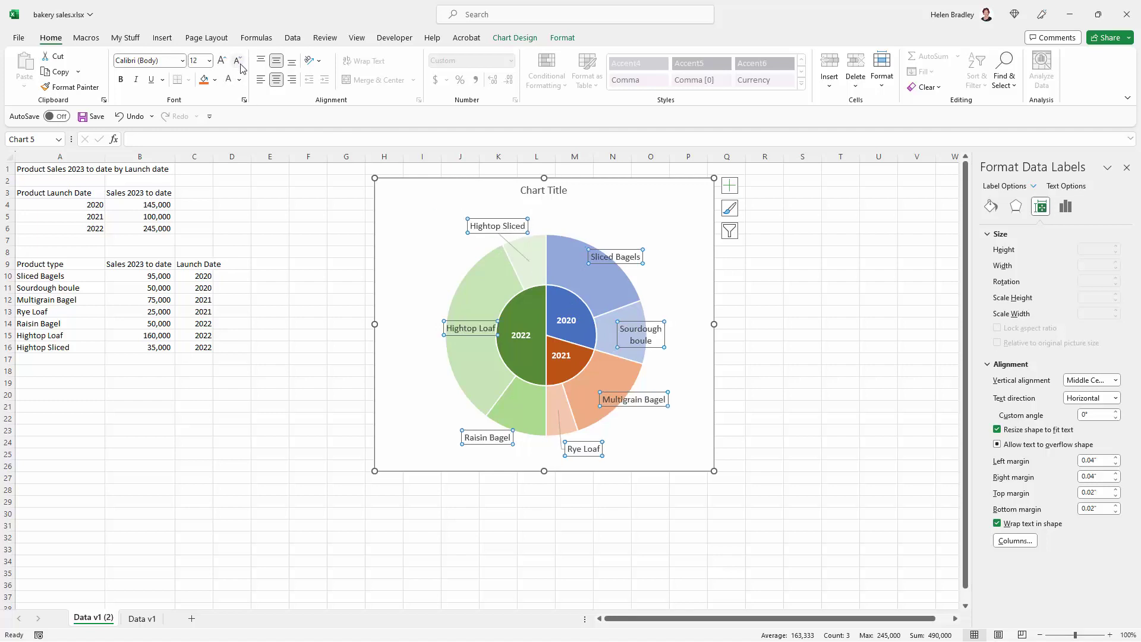
click(377, 238)
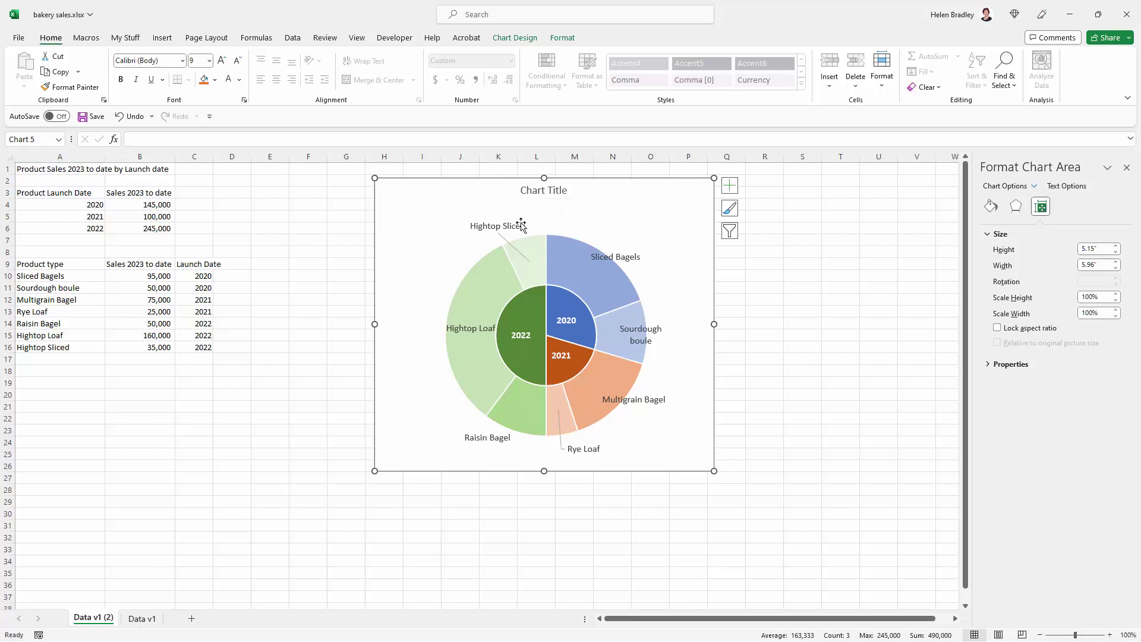
Step: Link the chart title to =A1 so it reads 'Product Sales 2023 to date by Launch date'
click(543, 189)
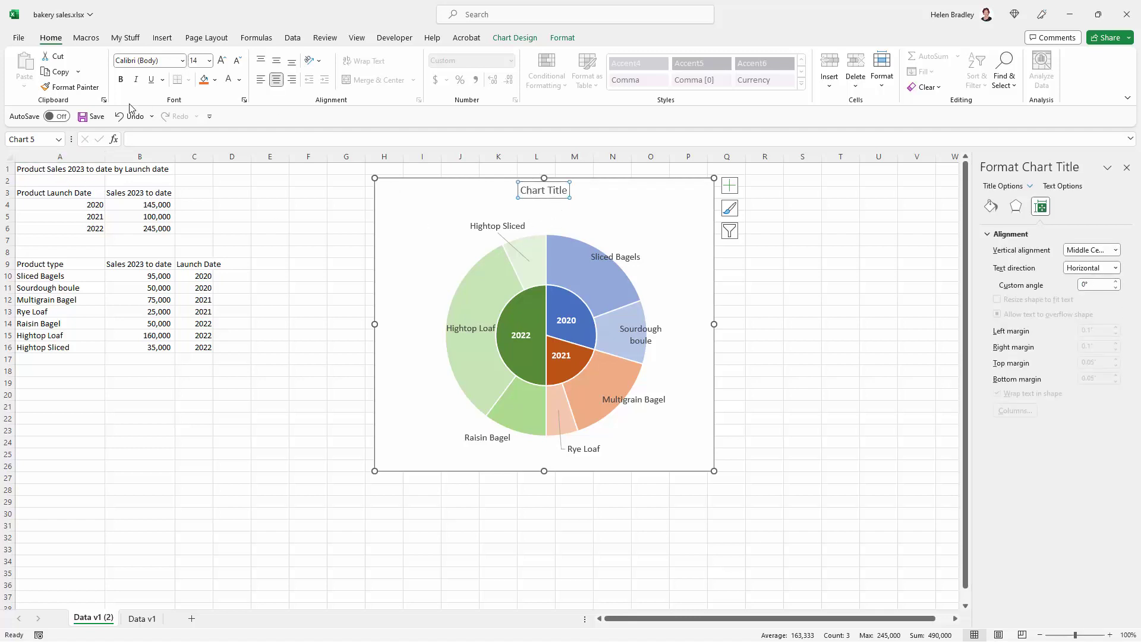
click(135, 138)
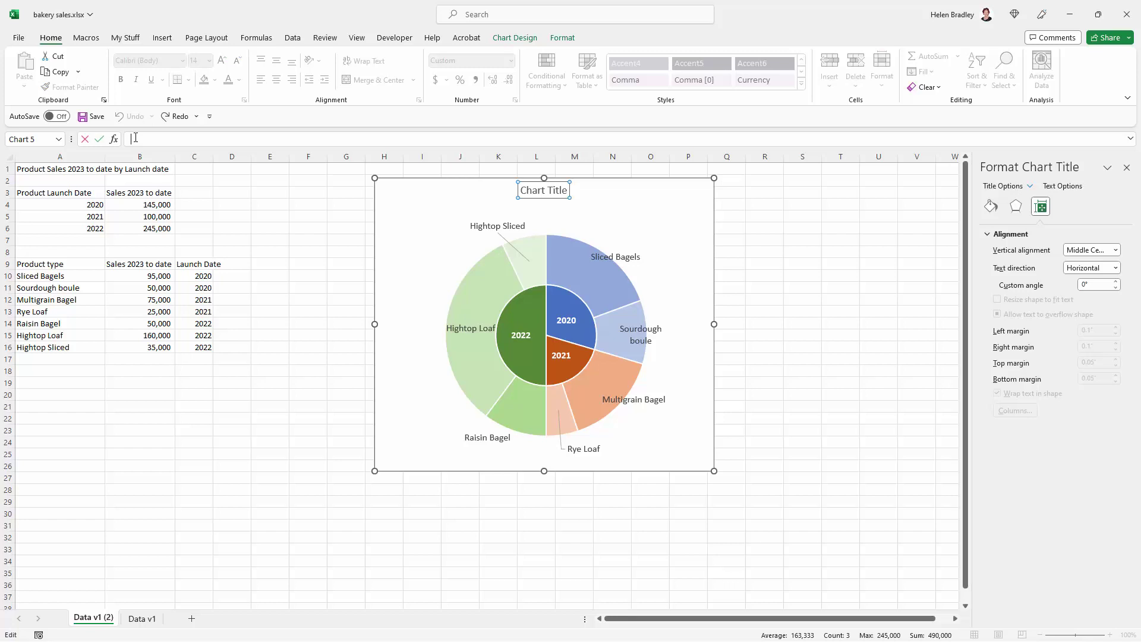
text(=)
click(21, 168)
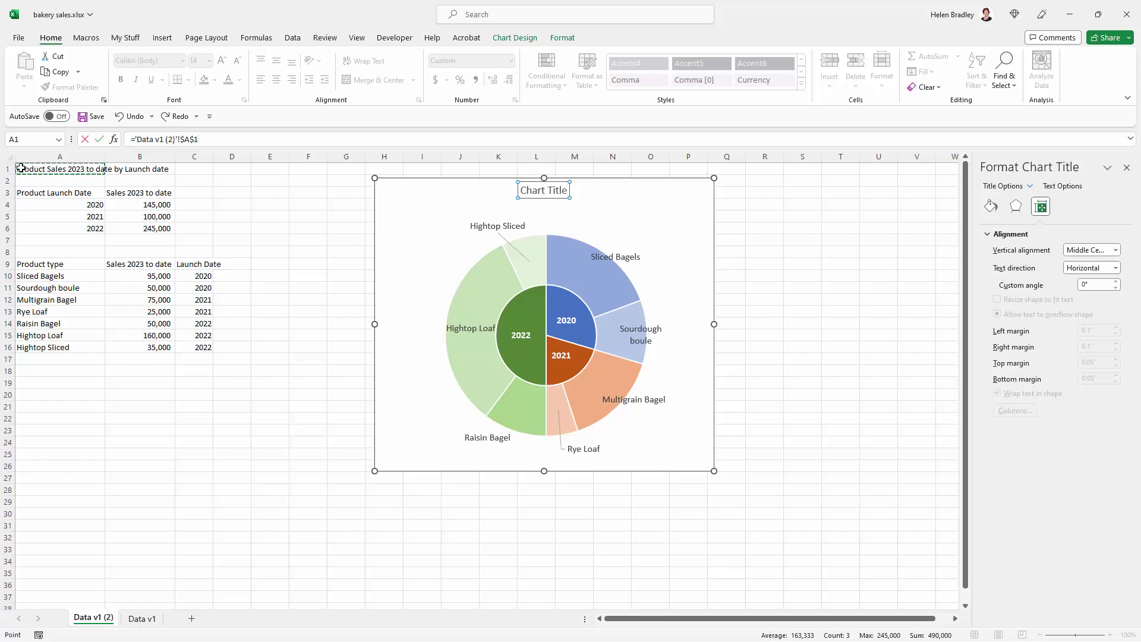
key(Return)
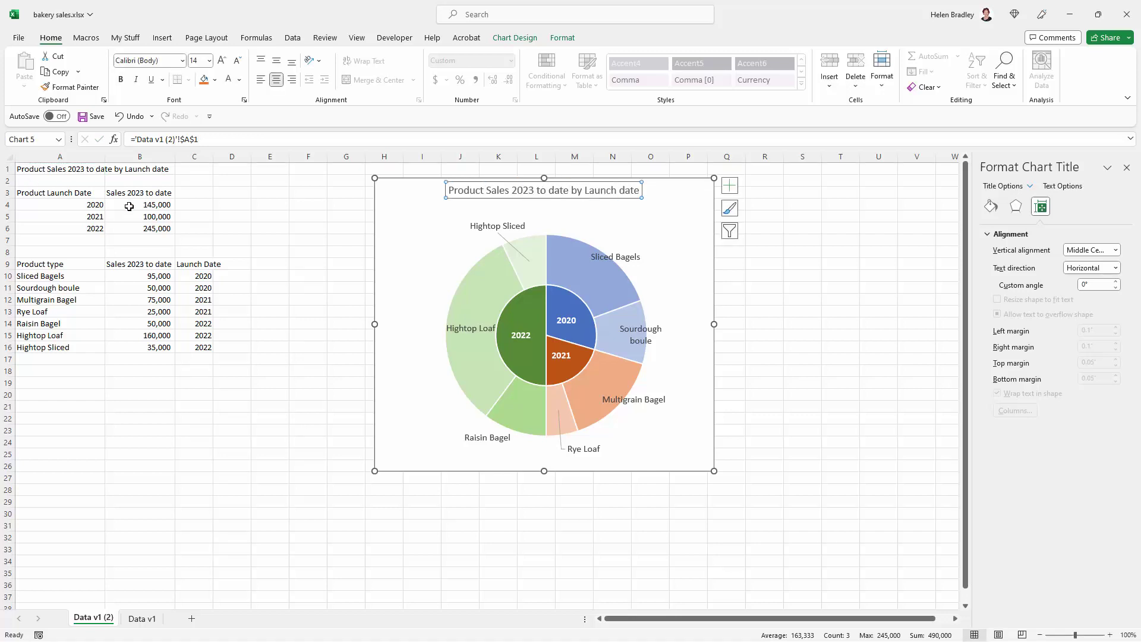
click(766, 265)
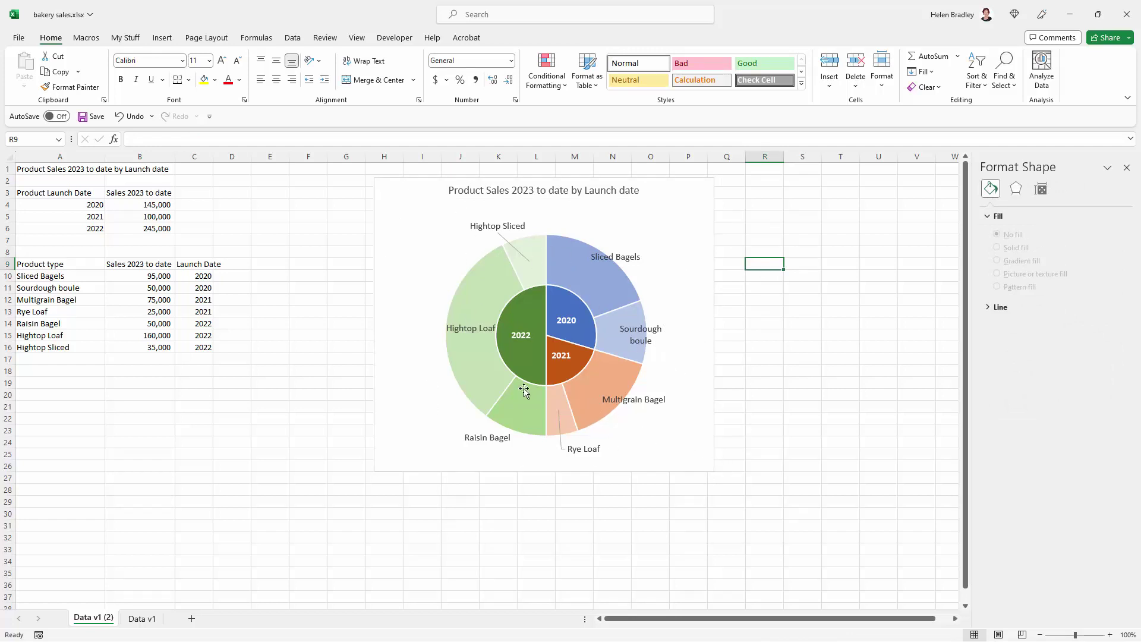
Step: Drag only the Hightop Loaf label slightly left, nearer its slice's outer edge
click(455, 326)
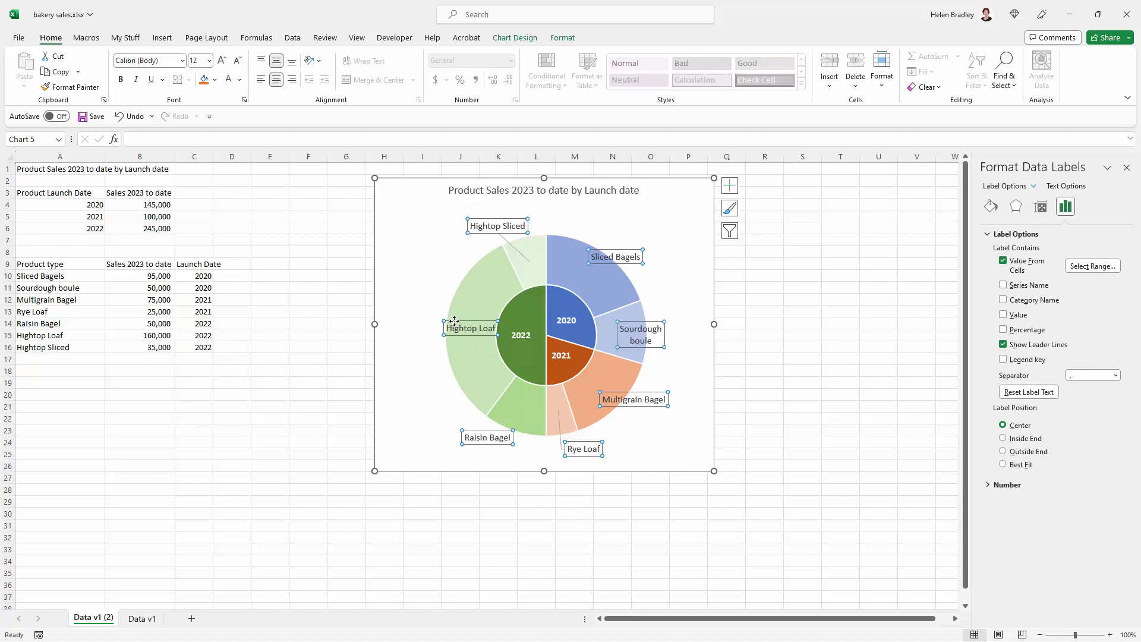
click(453, 324)
drag(447, 321, 441, 322)
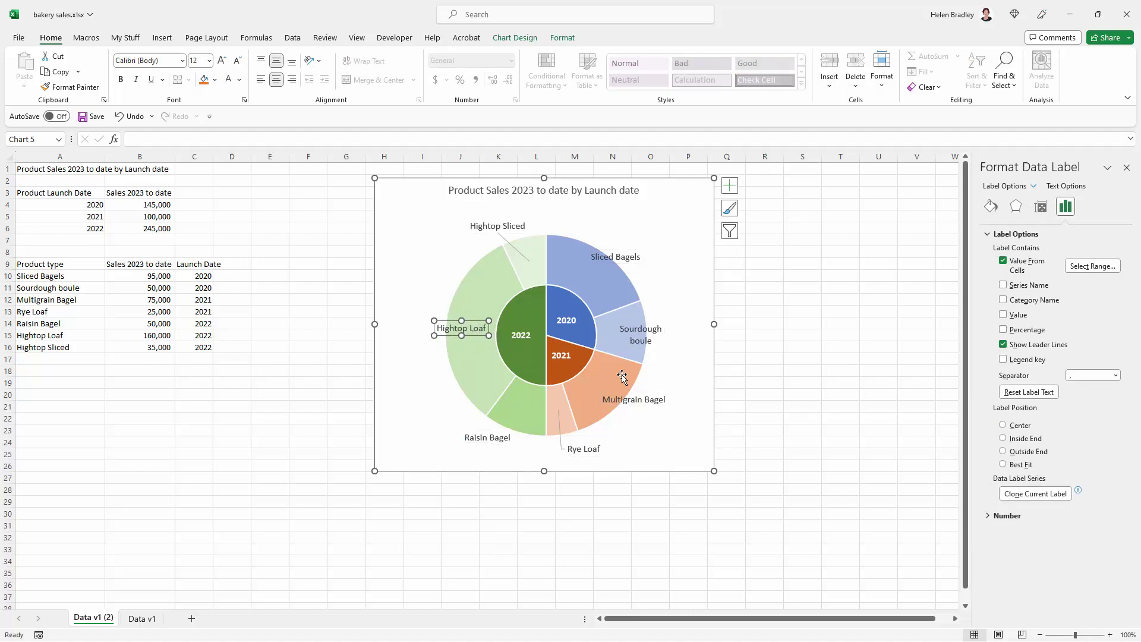
click(764, 419)
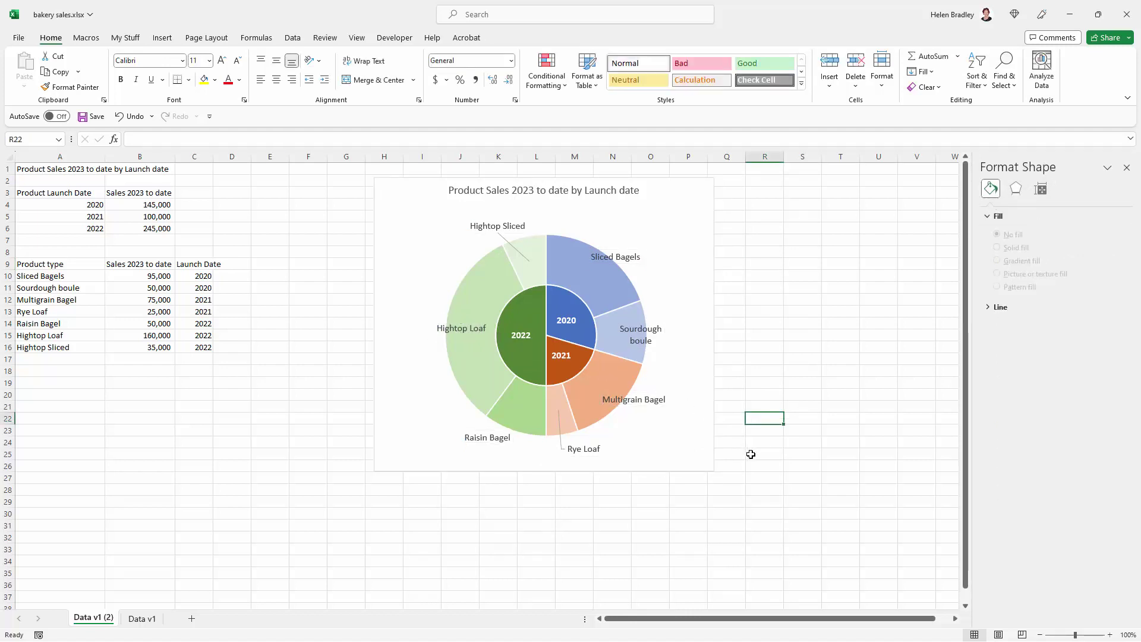